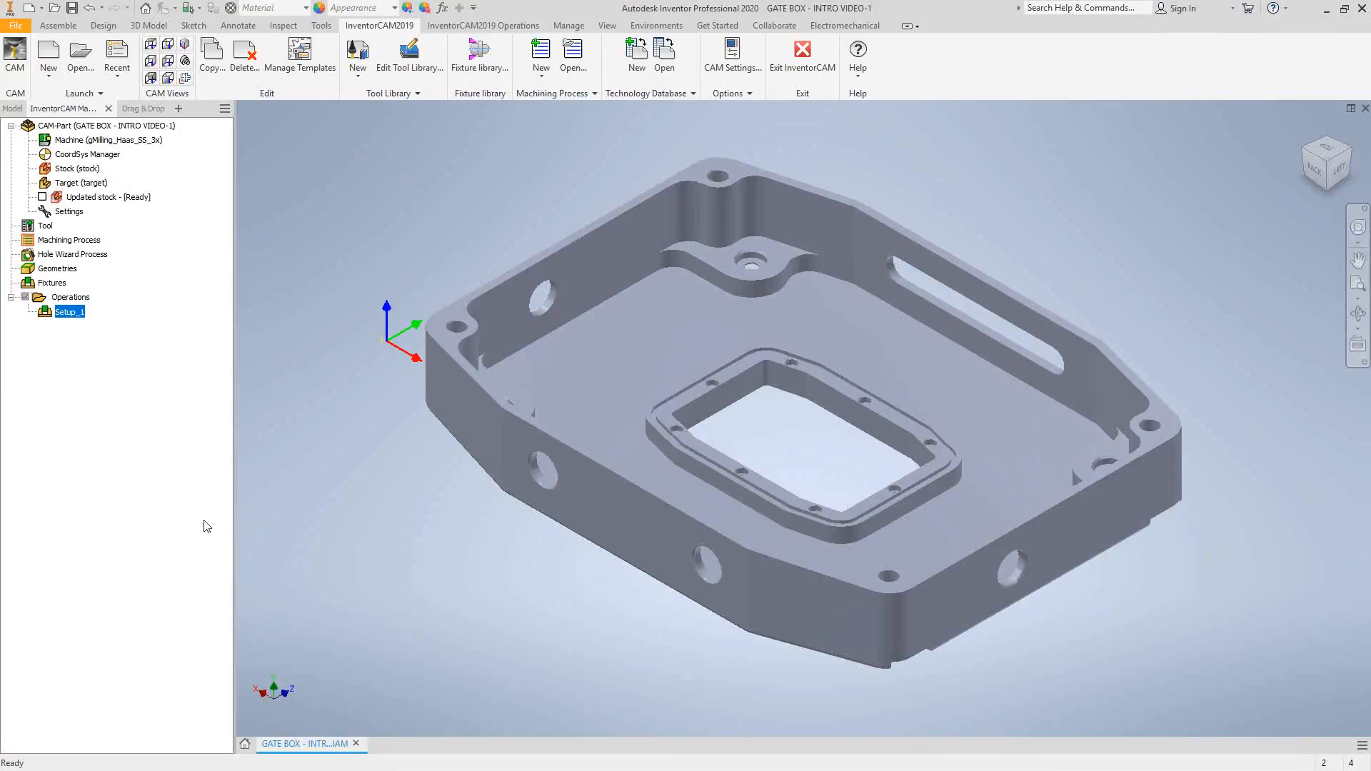
Add a 3D Milling operation to Setup_1 that uses the target geometry.
right_click(61, 316)
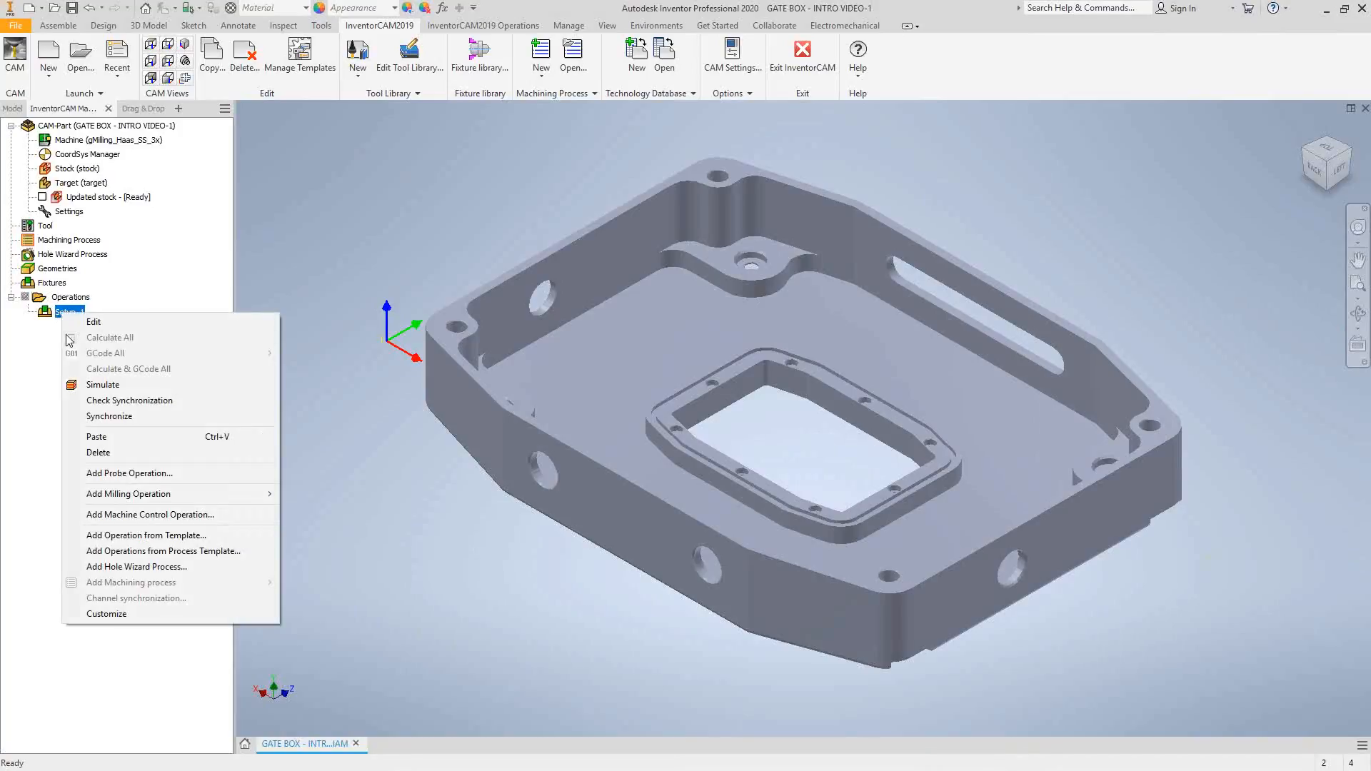
mouse_move(191, 500)
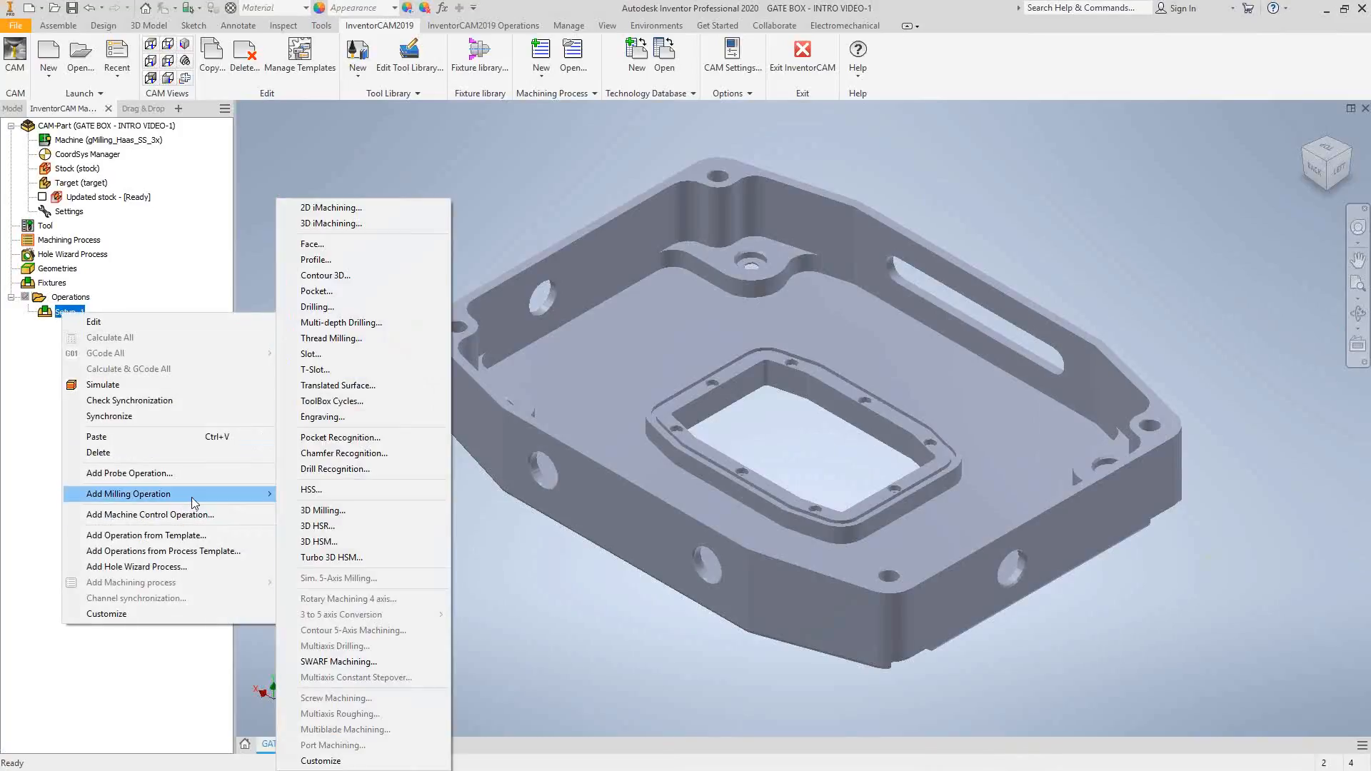
click(362, 511)
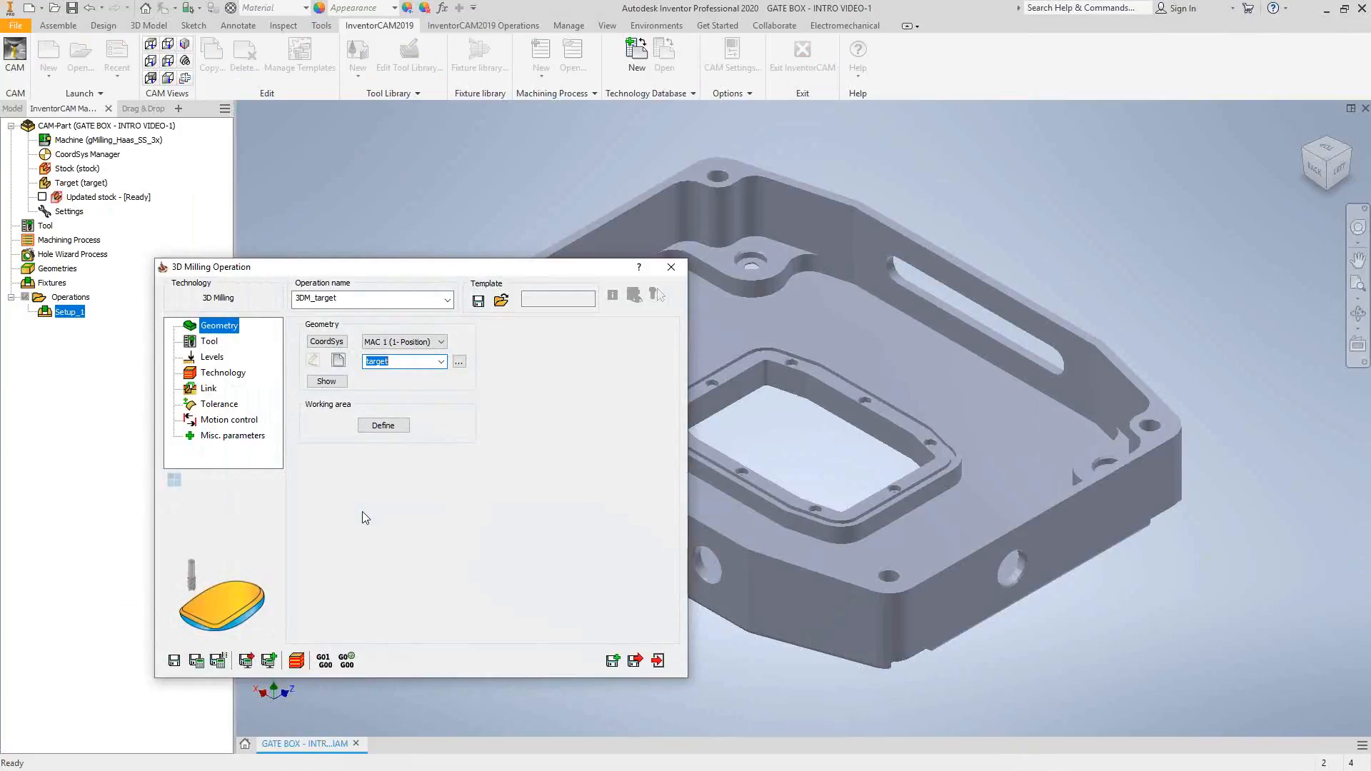
drag(315, 268, 360, 261)
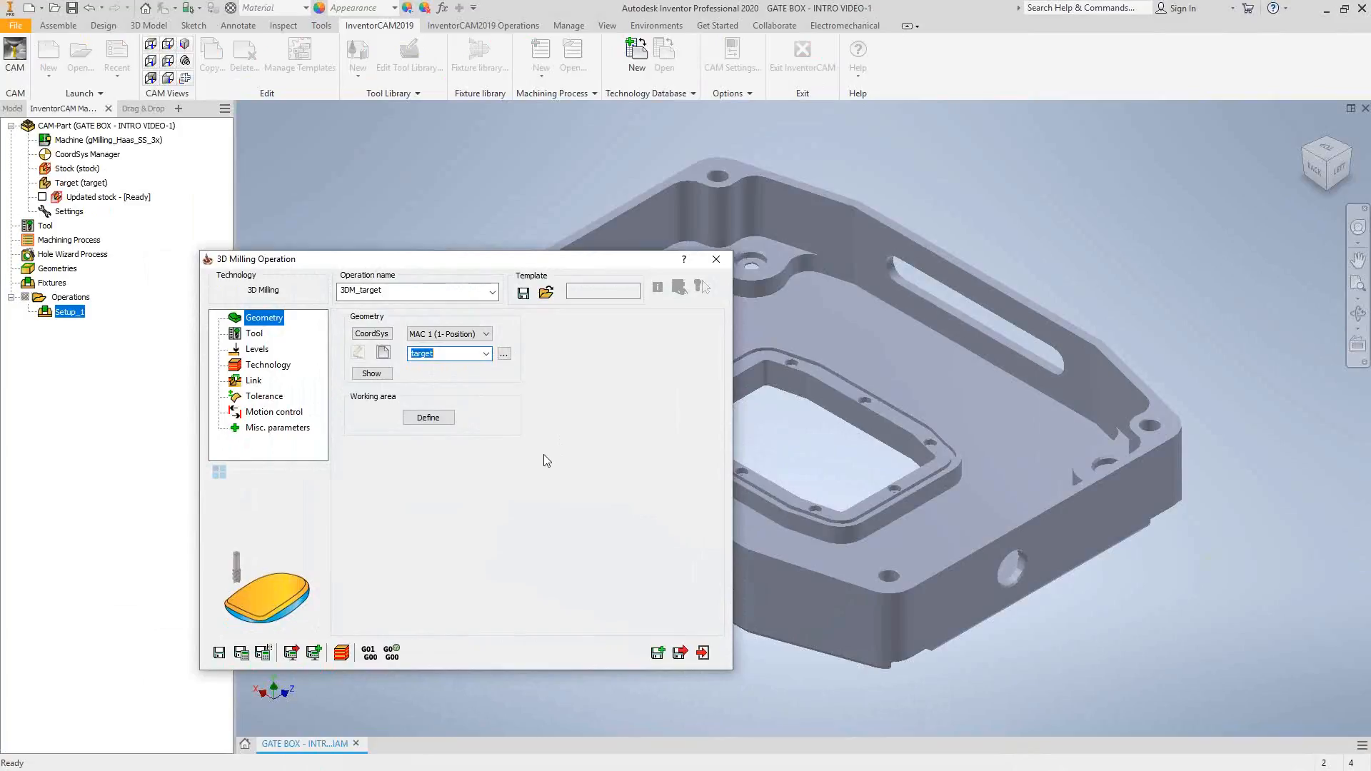
Enable a working area for the operation and define it as the closed chain along the box's inner top edge, named w_a.
click(428, 417)
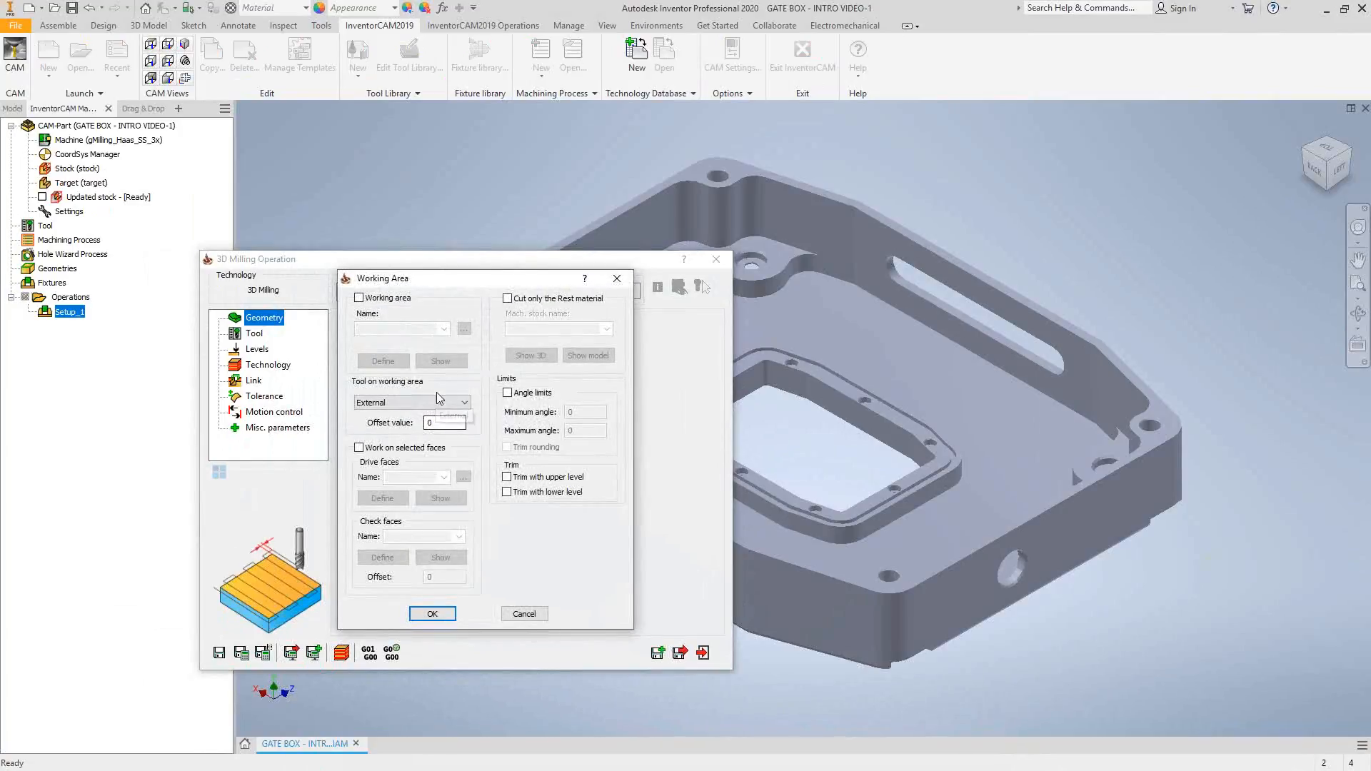
click(360, 298)
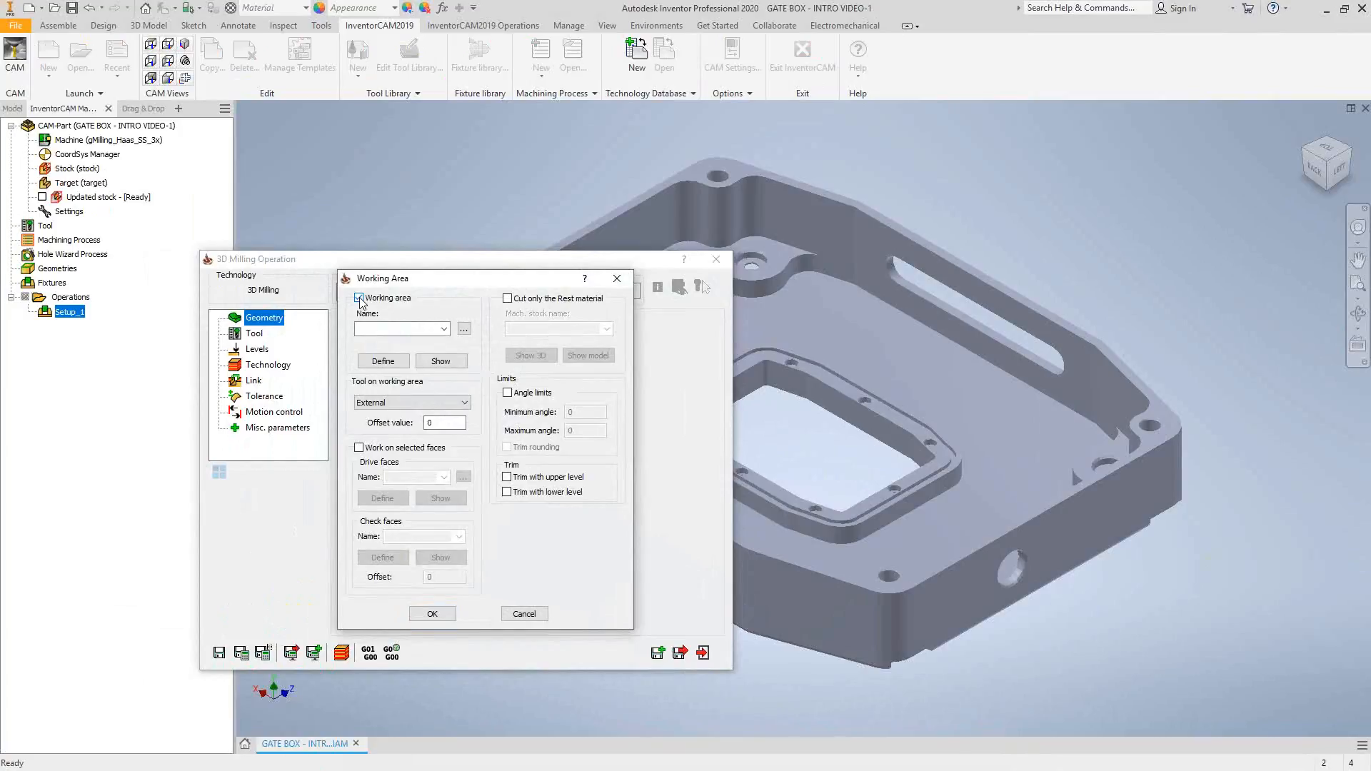
click(381, 361)
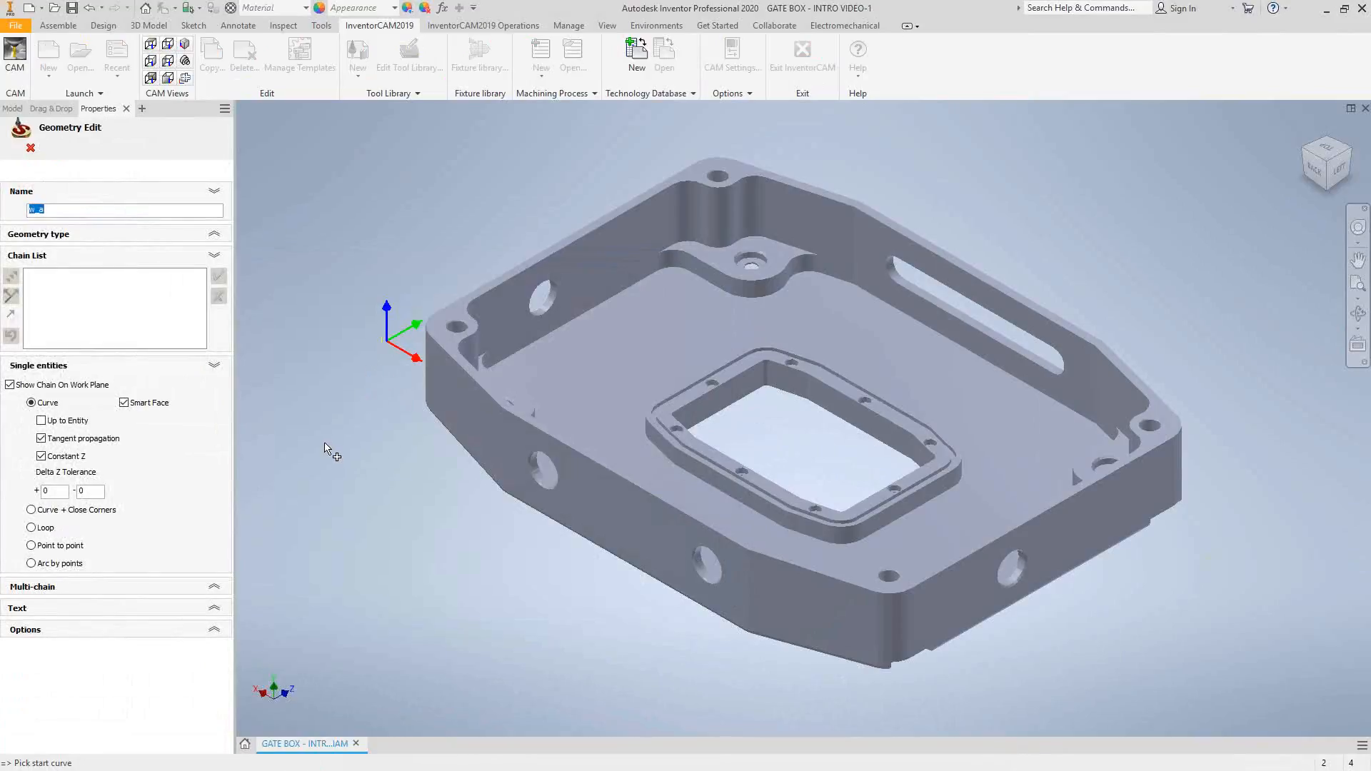
click(1065, 329)
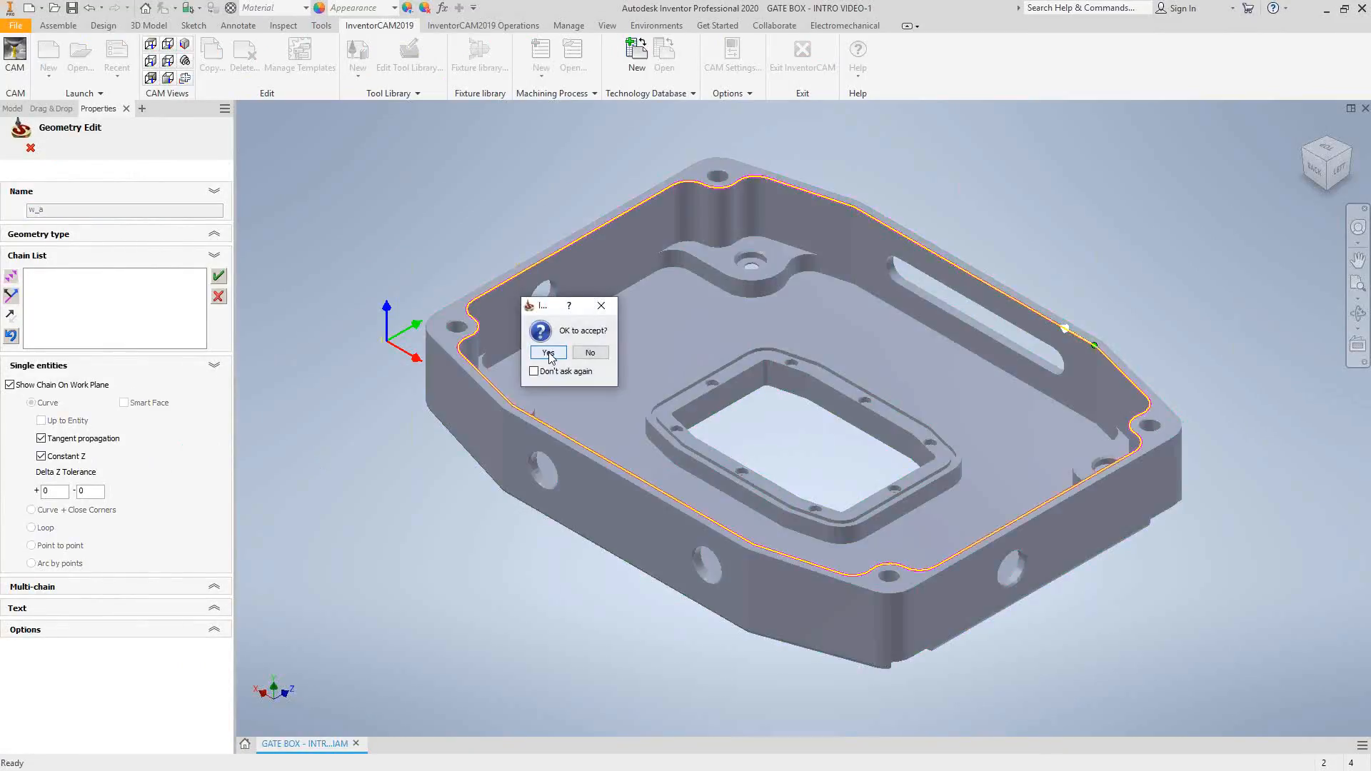
click(548, 353)
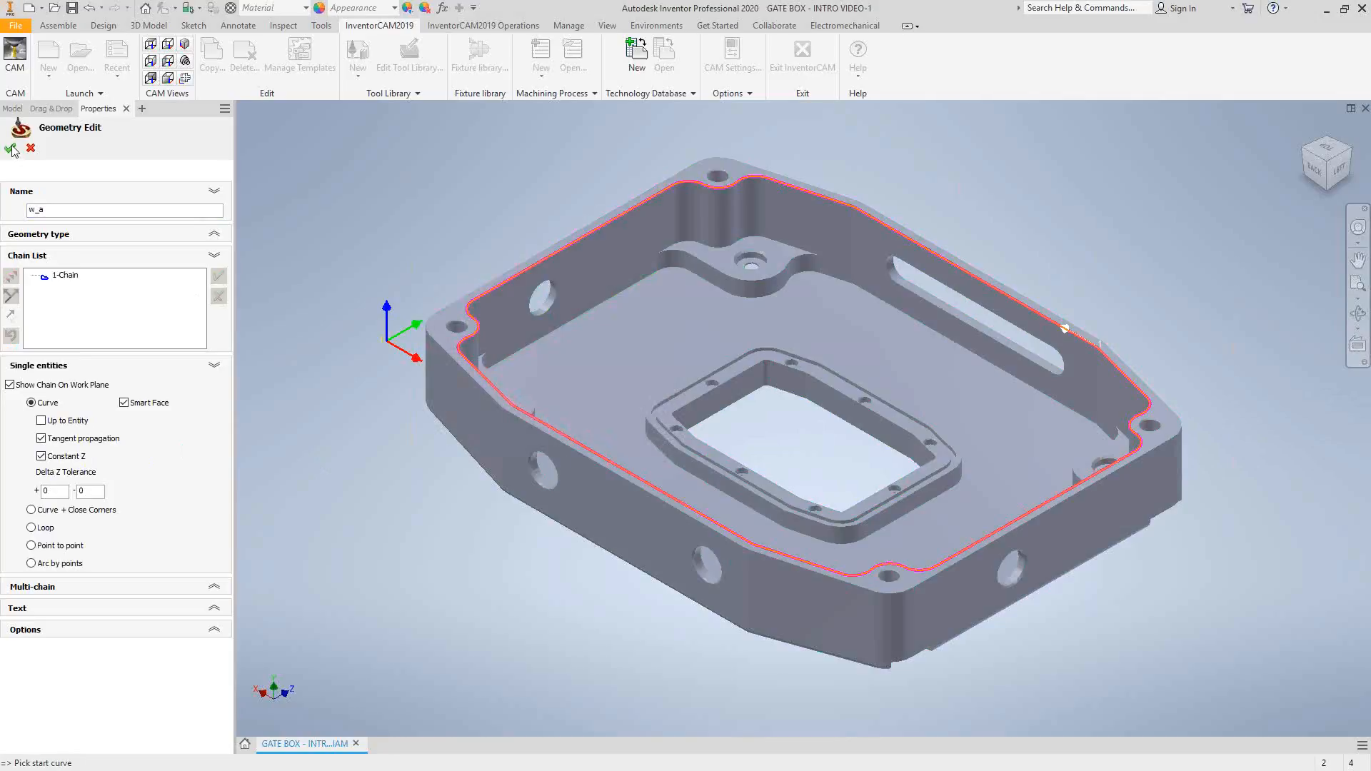
click(10, 147)
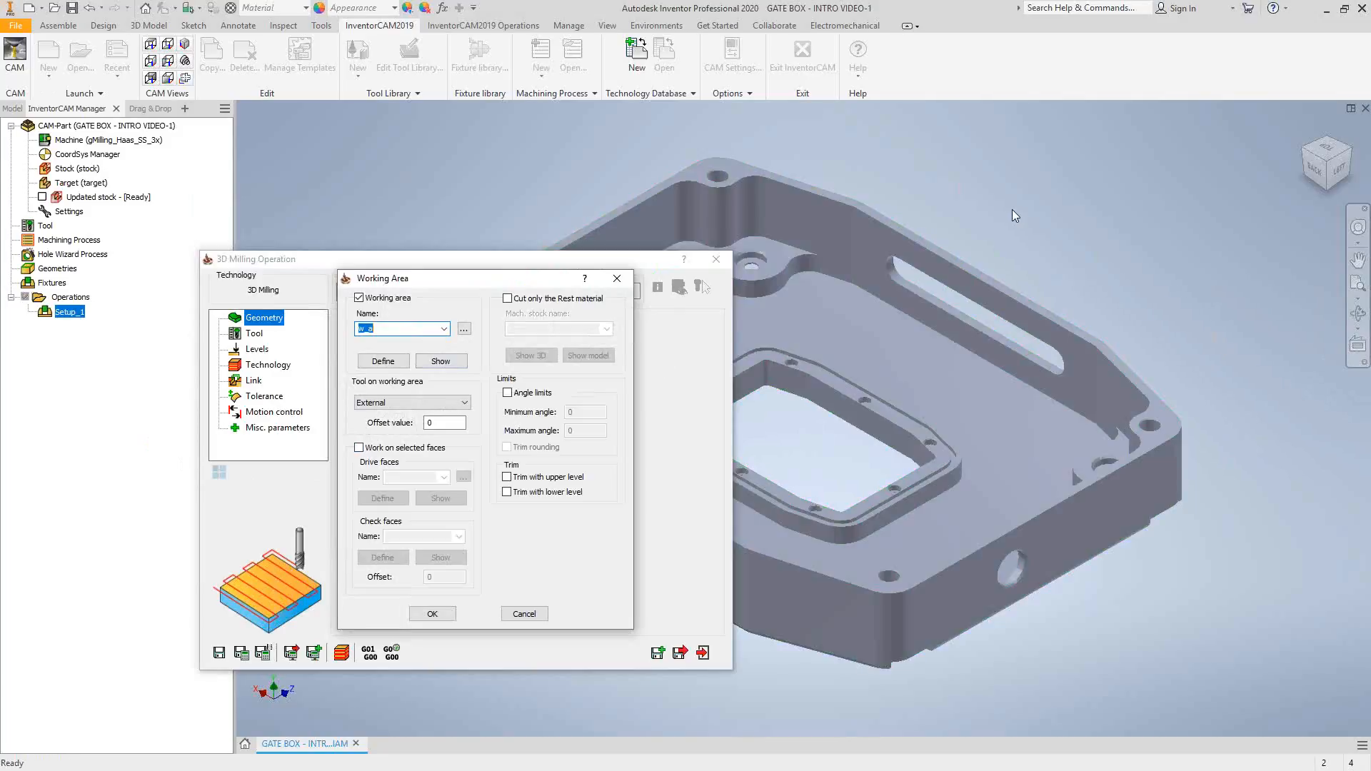
Set the tool on working area option to Internal and accept the working area settings.
click(436, 403)
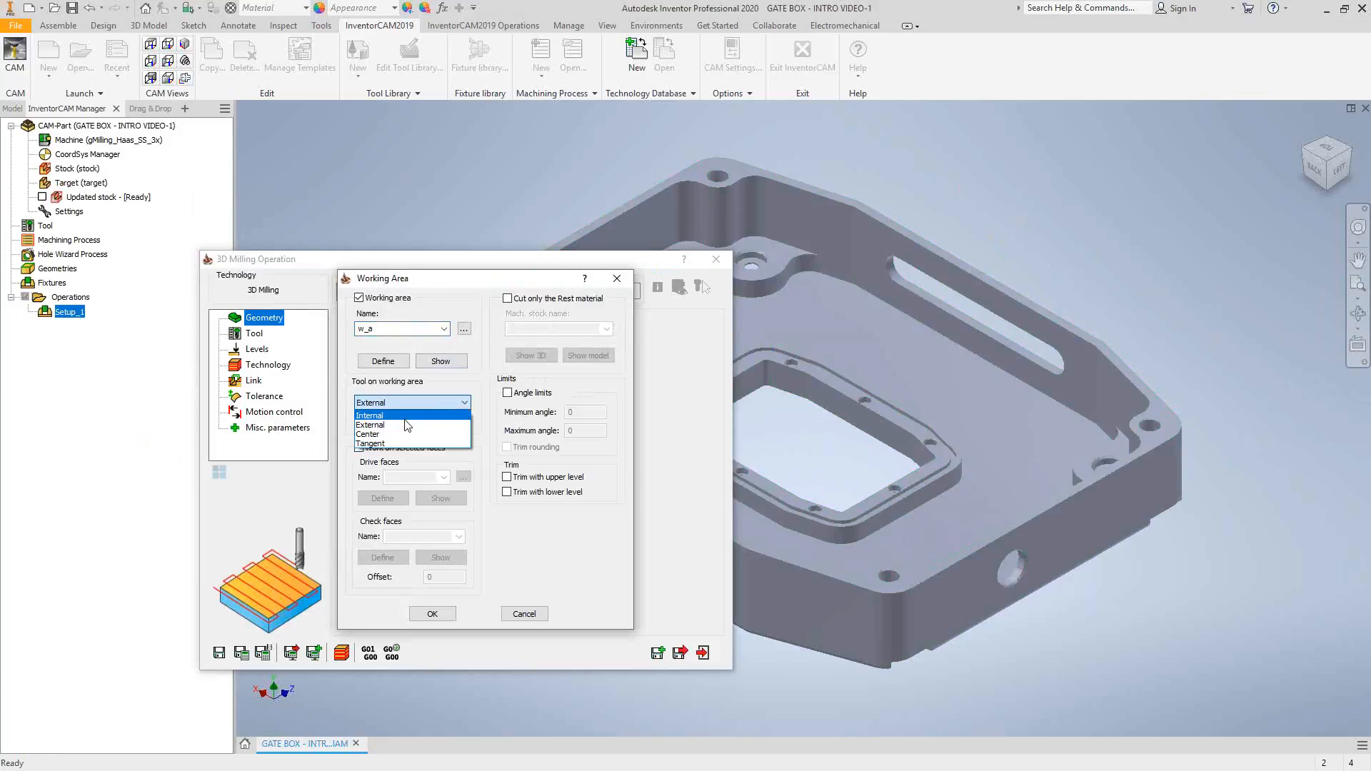
click(427, 417)
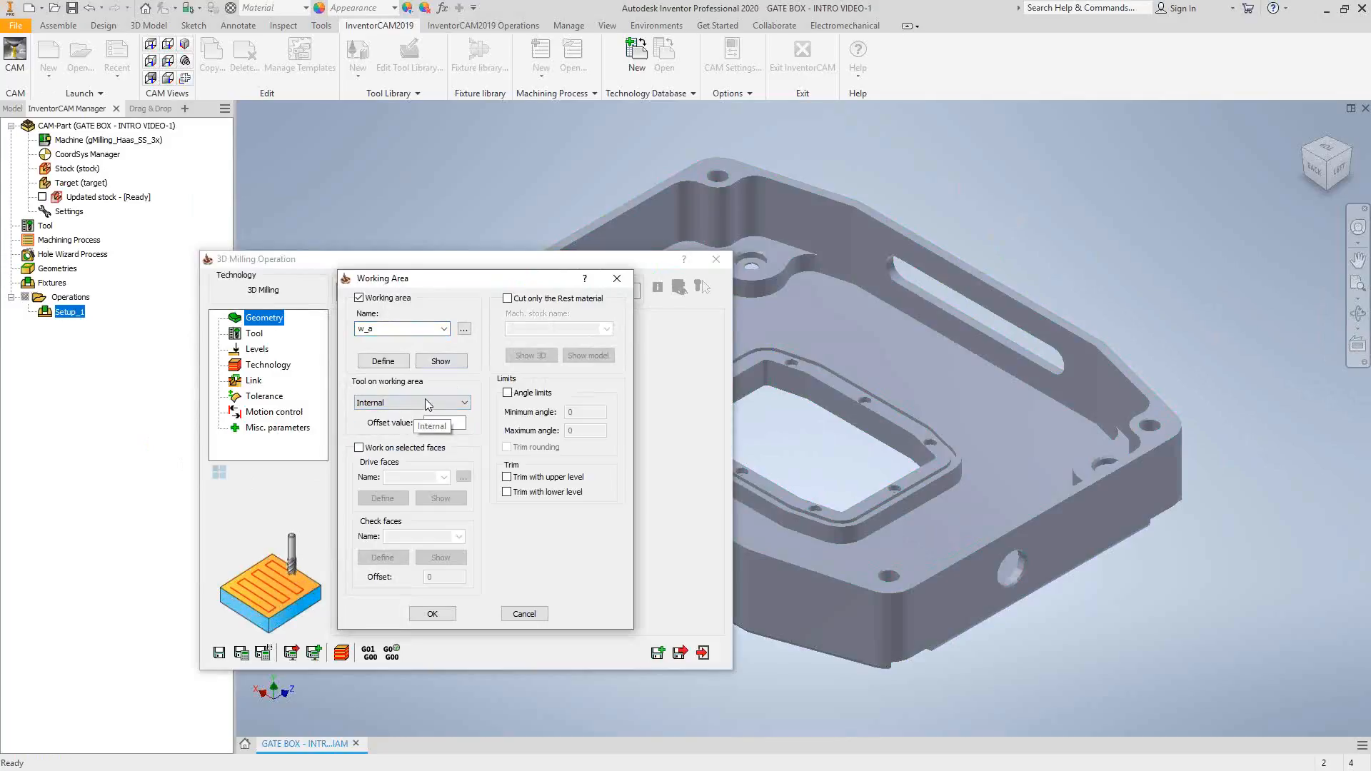
click(428, 403)
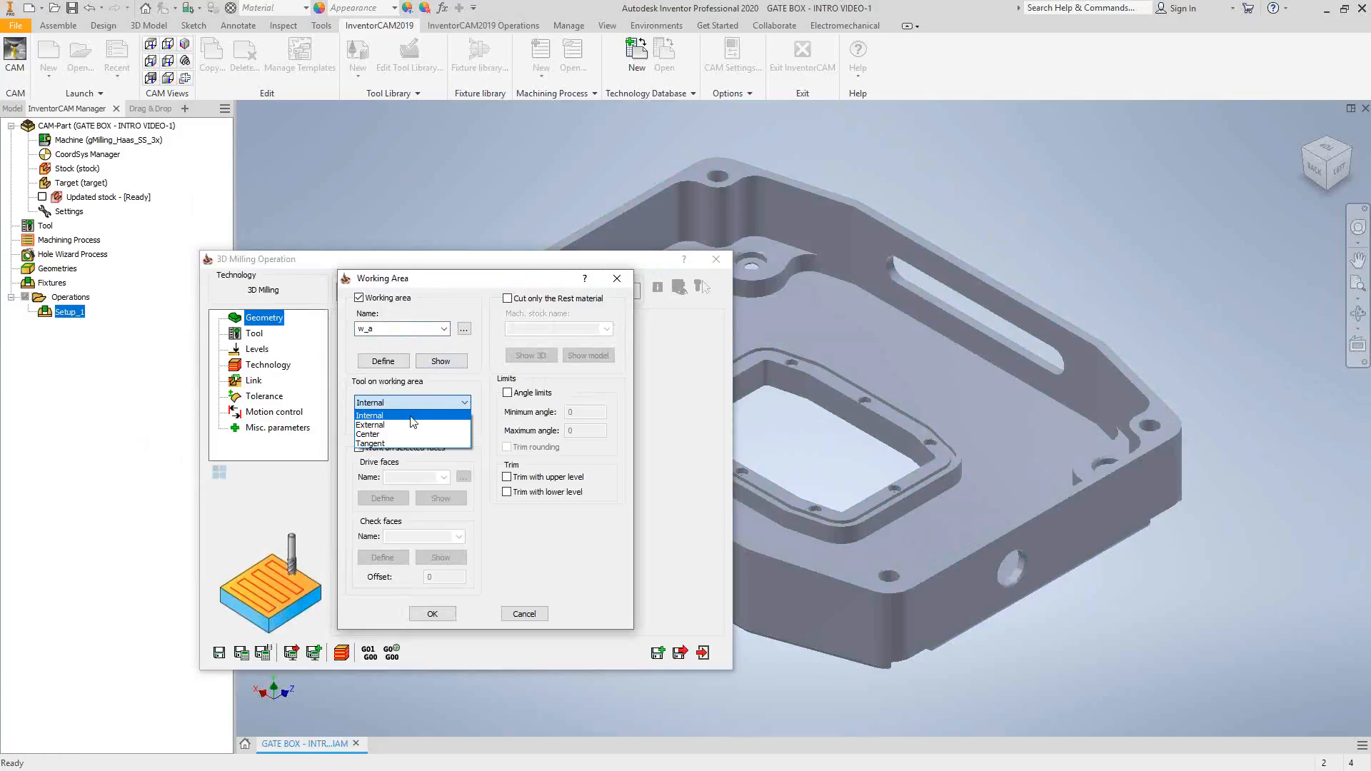
click(376, 435)
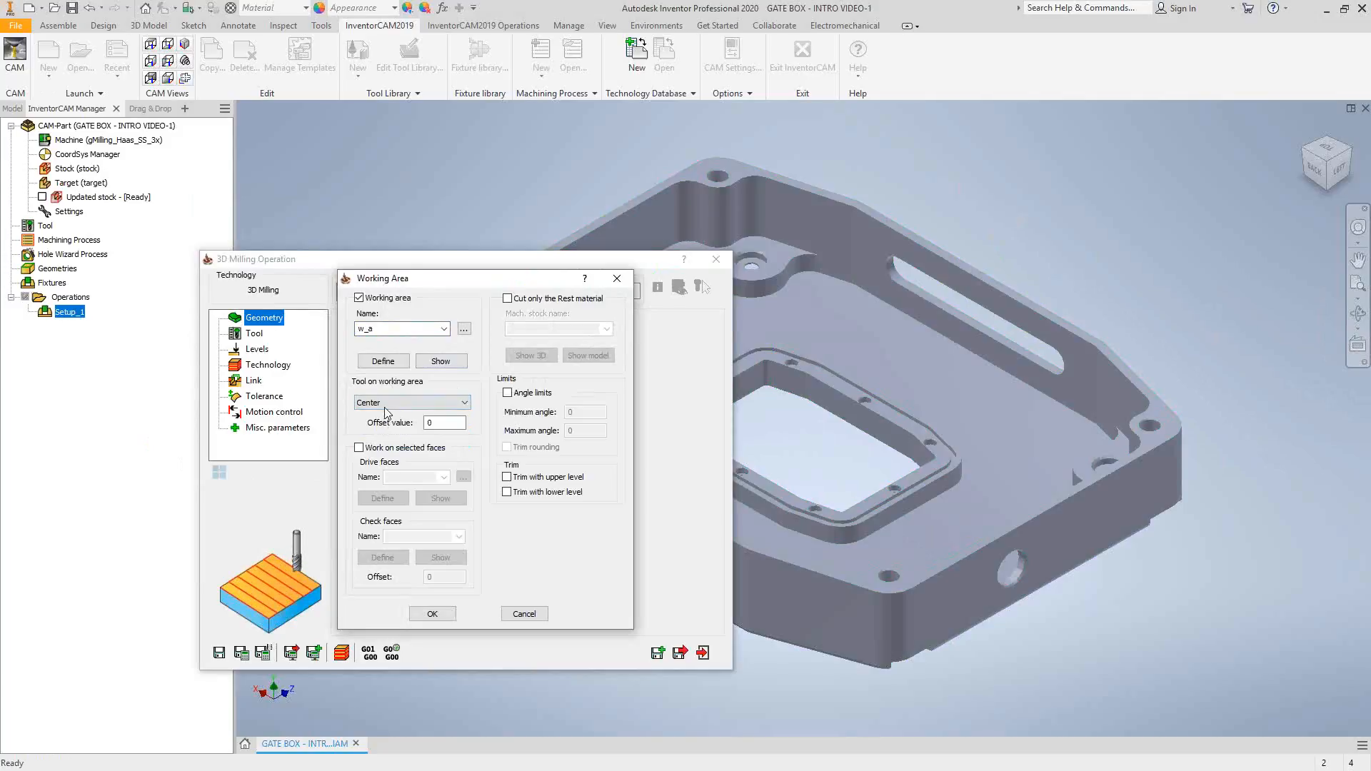
click(386, 404)
click(377, 443)
click(398, 404)
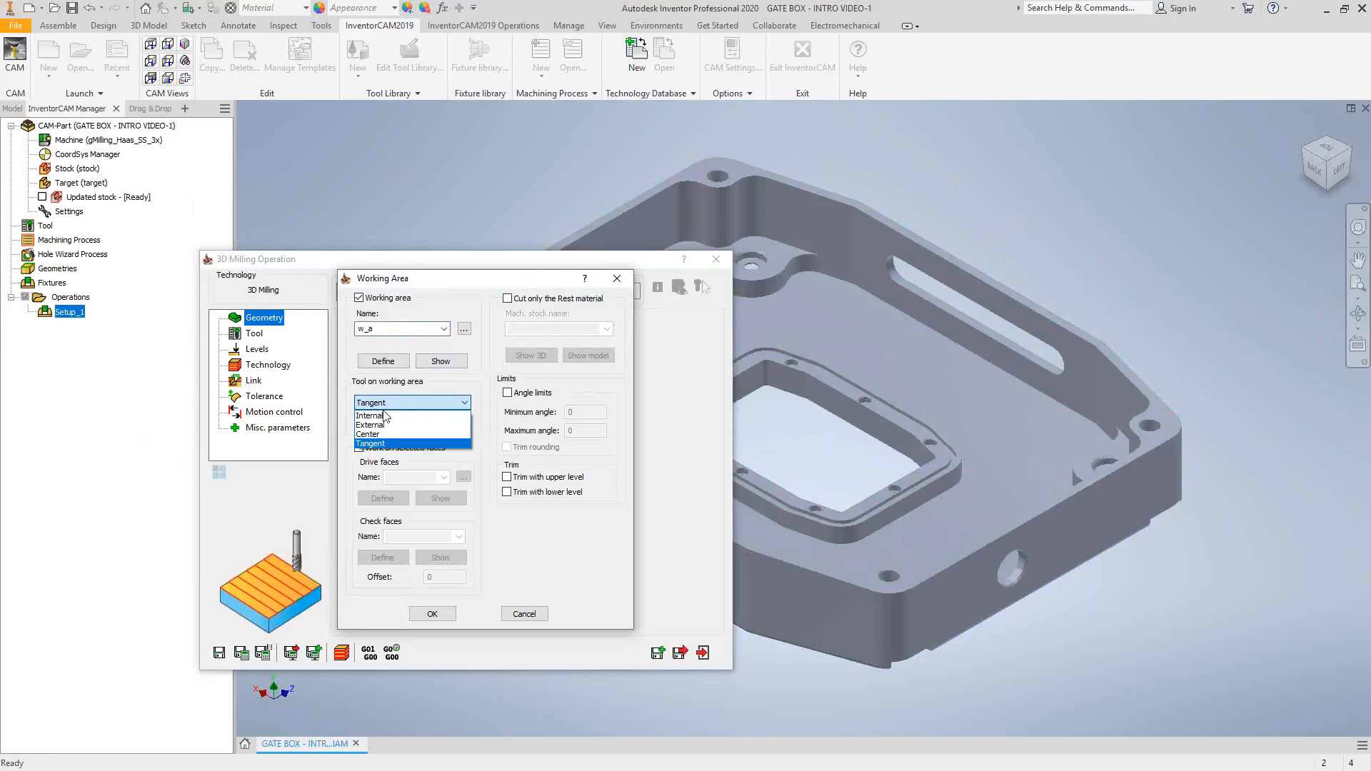
click(382, 418)
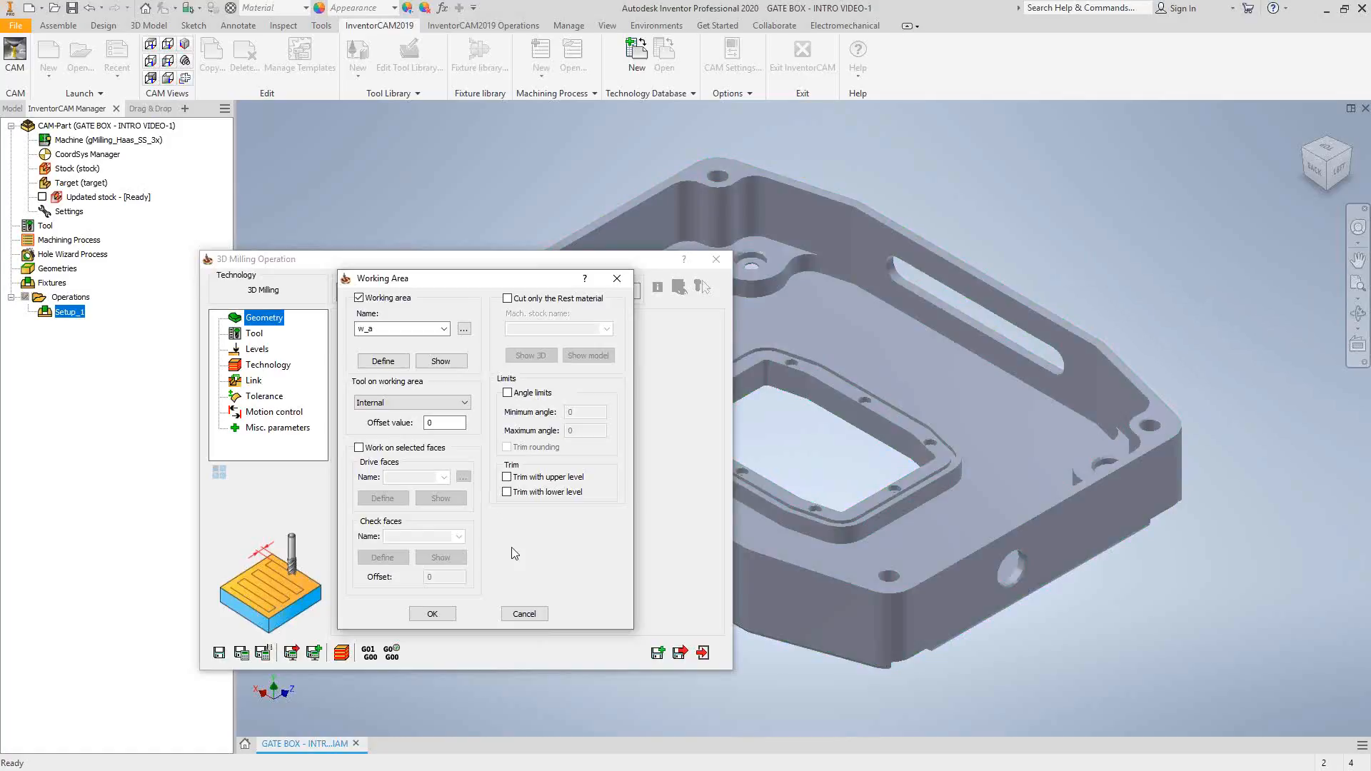
click(437, 615)
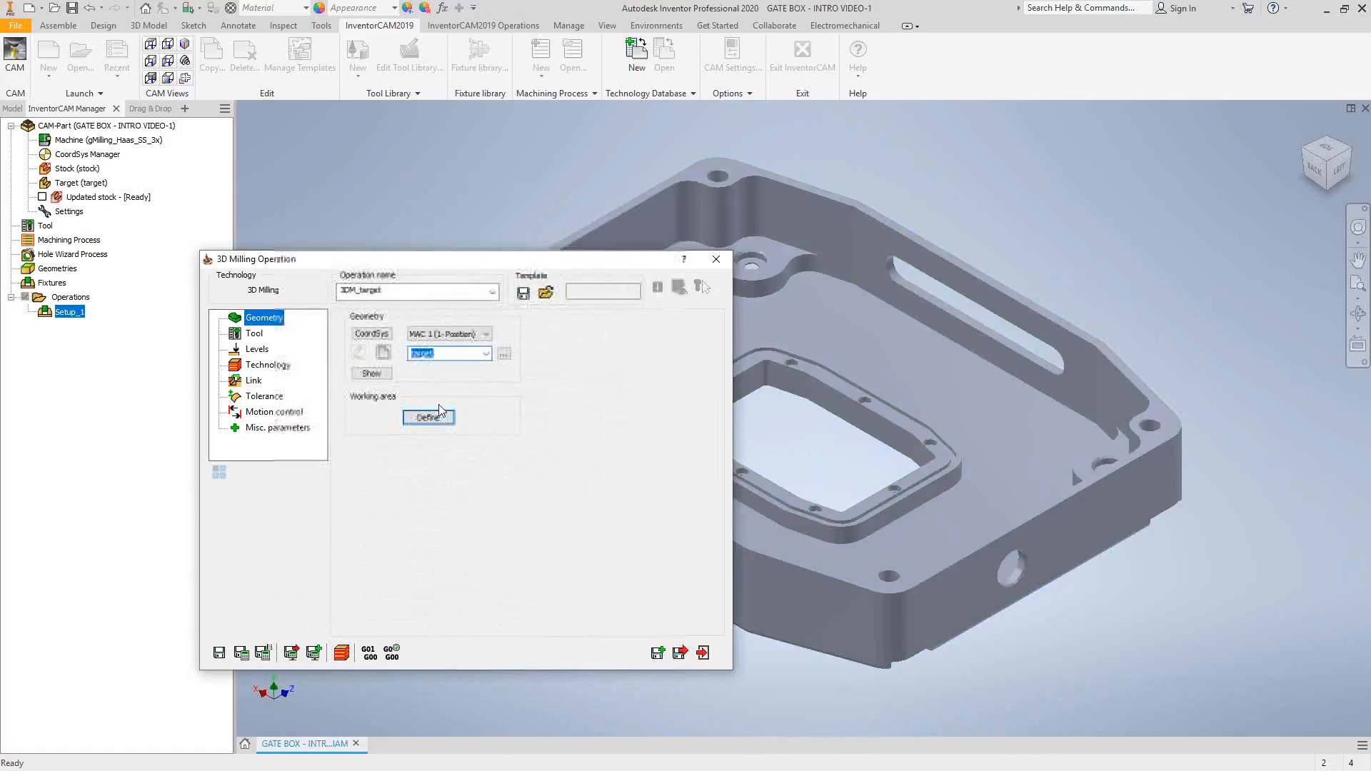
Assign tool 57, the 1 inch end mill 1.0_CARB_EMILL, to the operation.
click(253, 333)
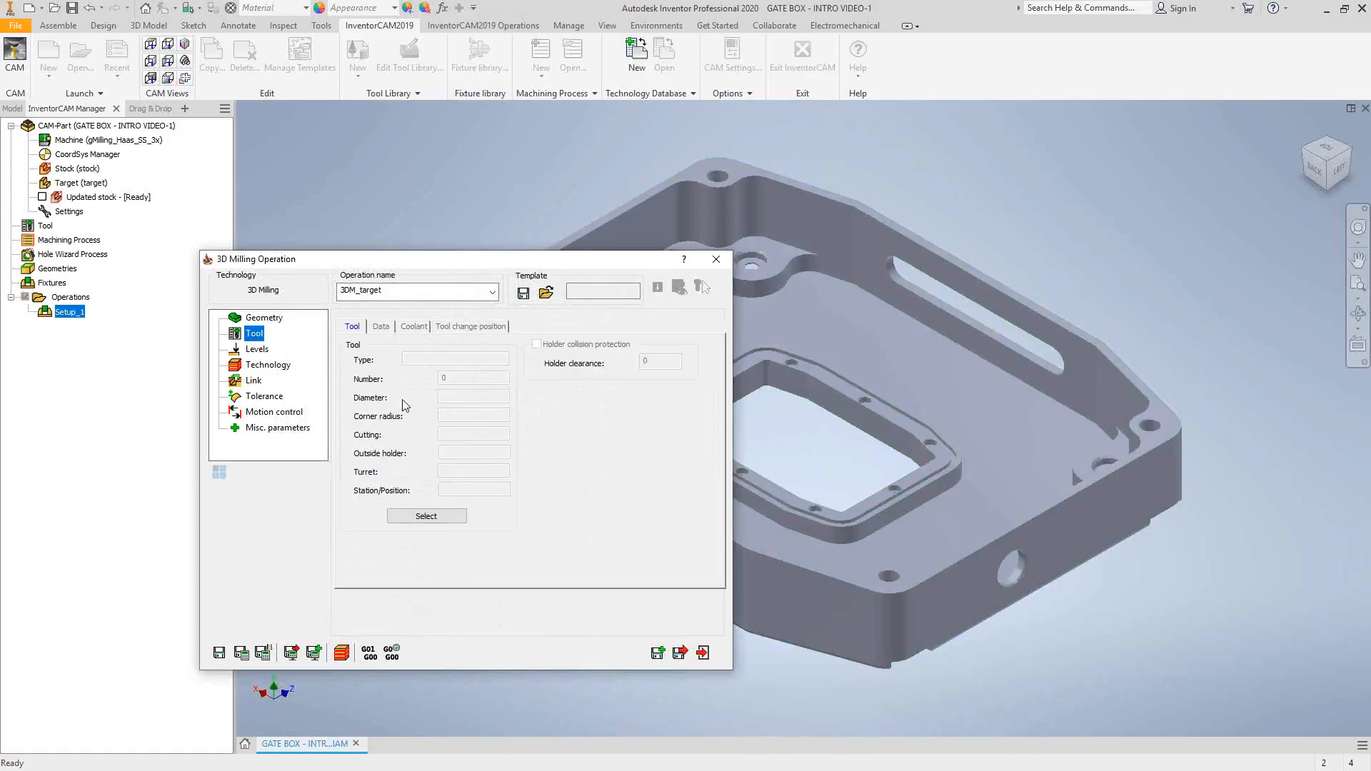
click(403, 517)
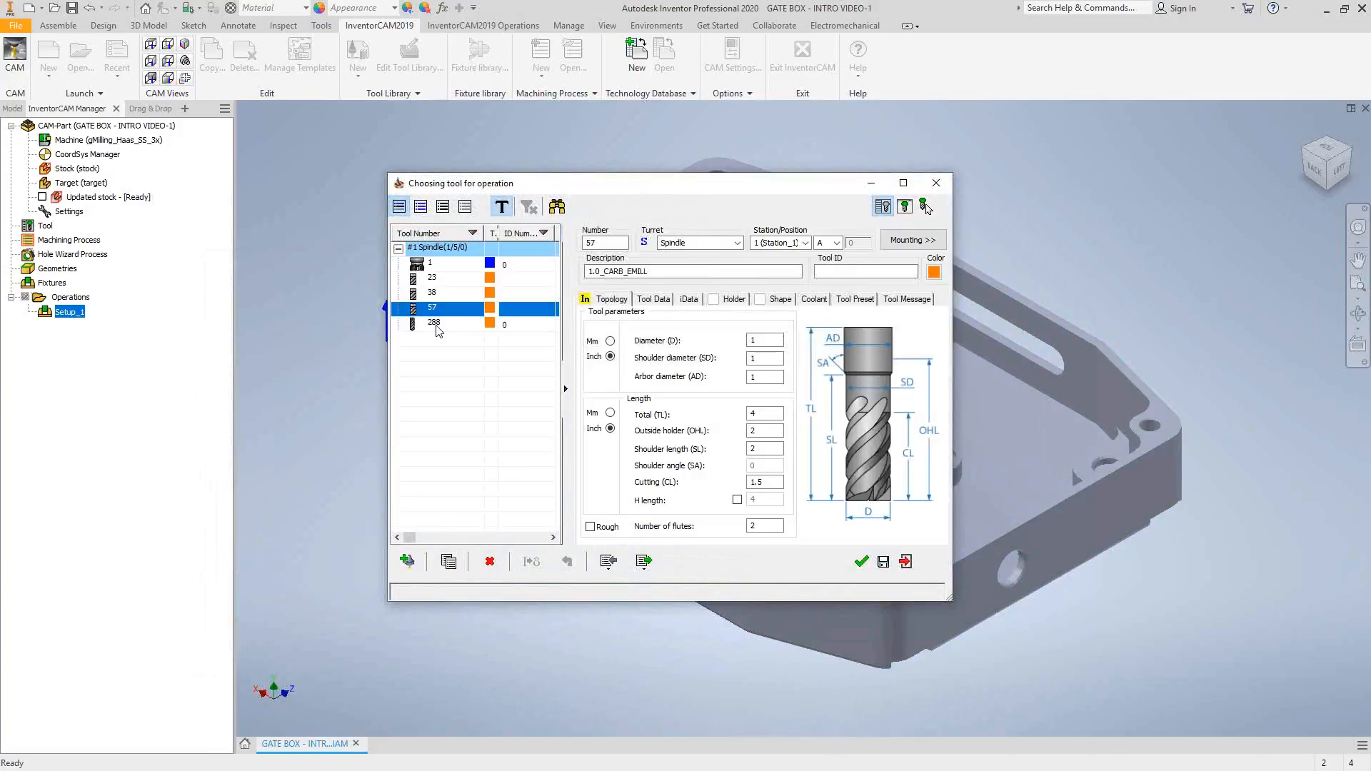
click(860, 563)
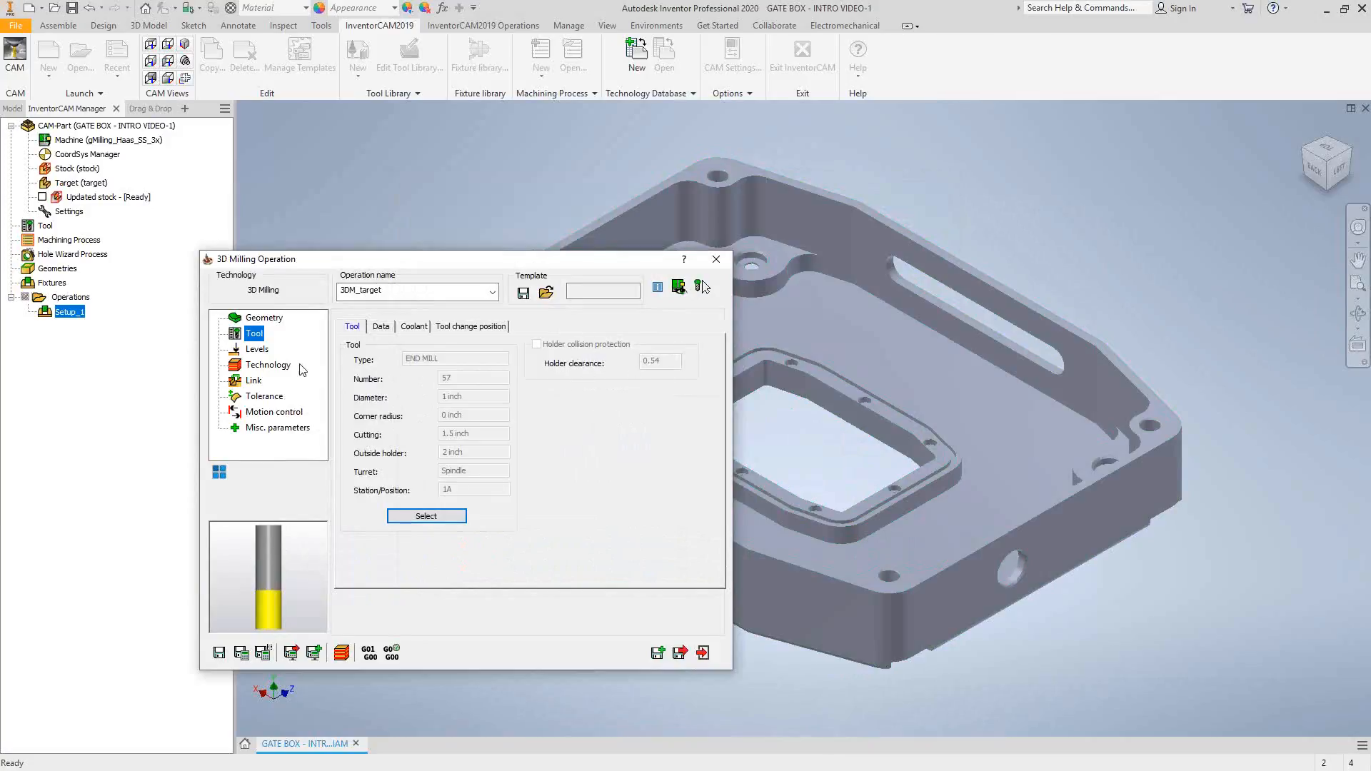
Set the milling upper level by top of stock and pick the box's inside floor as the lower level.
click(257, 349)
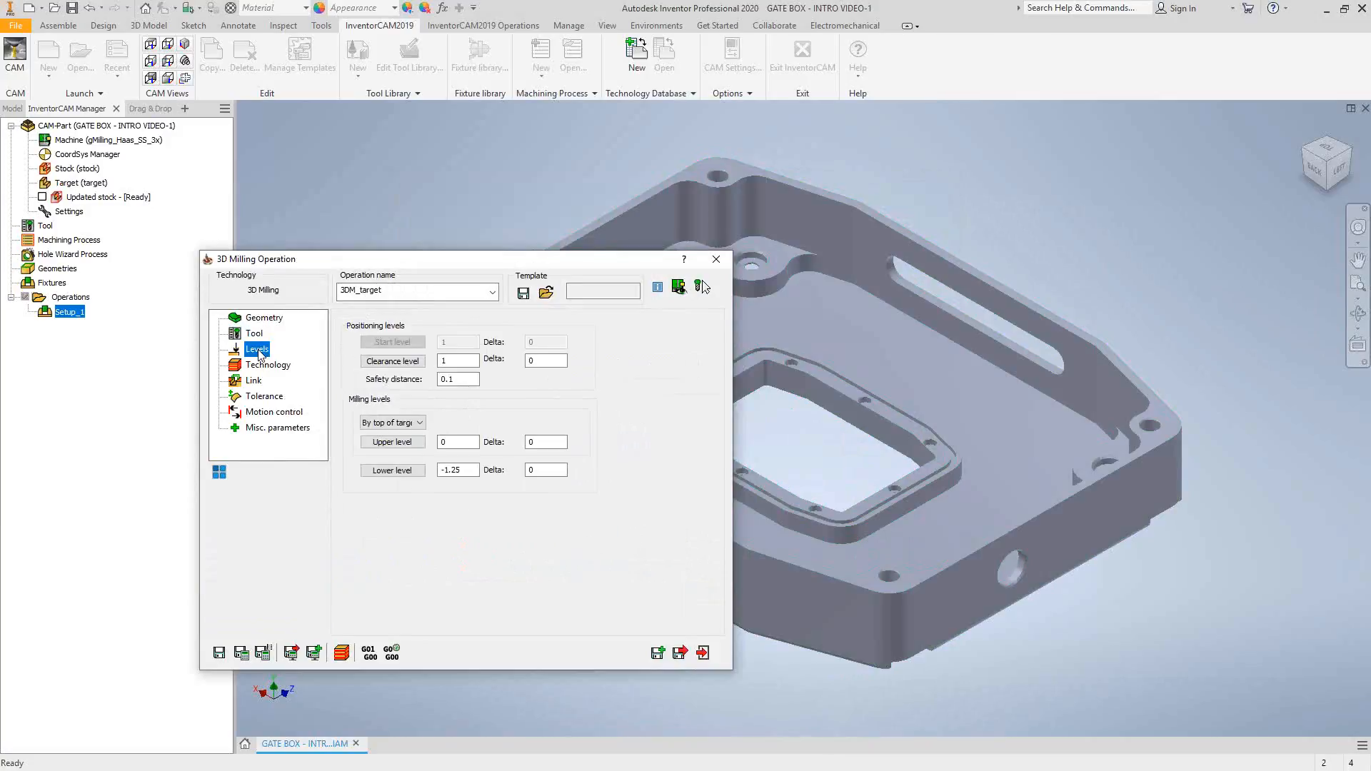
click(420, 422)
click(389, 444)
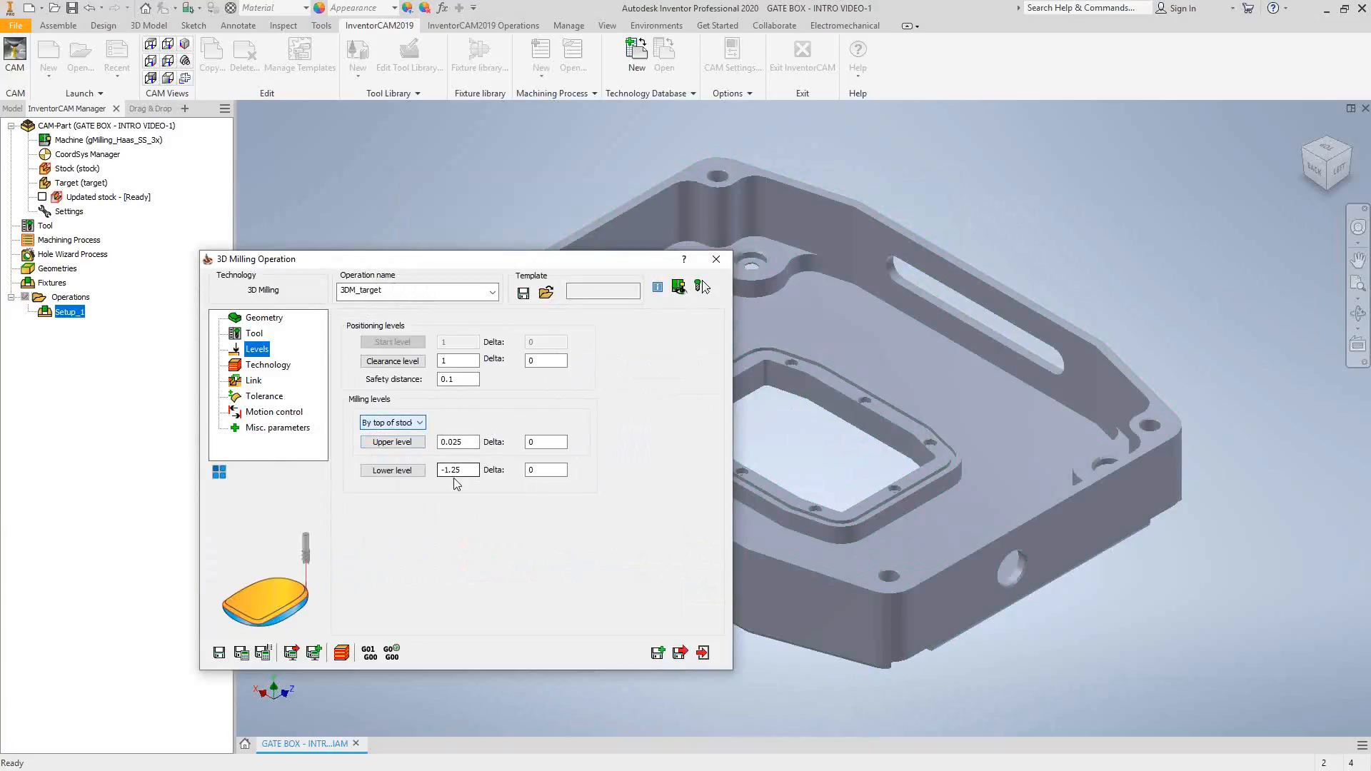
click(392, 470)
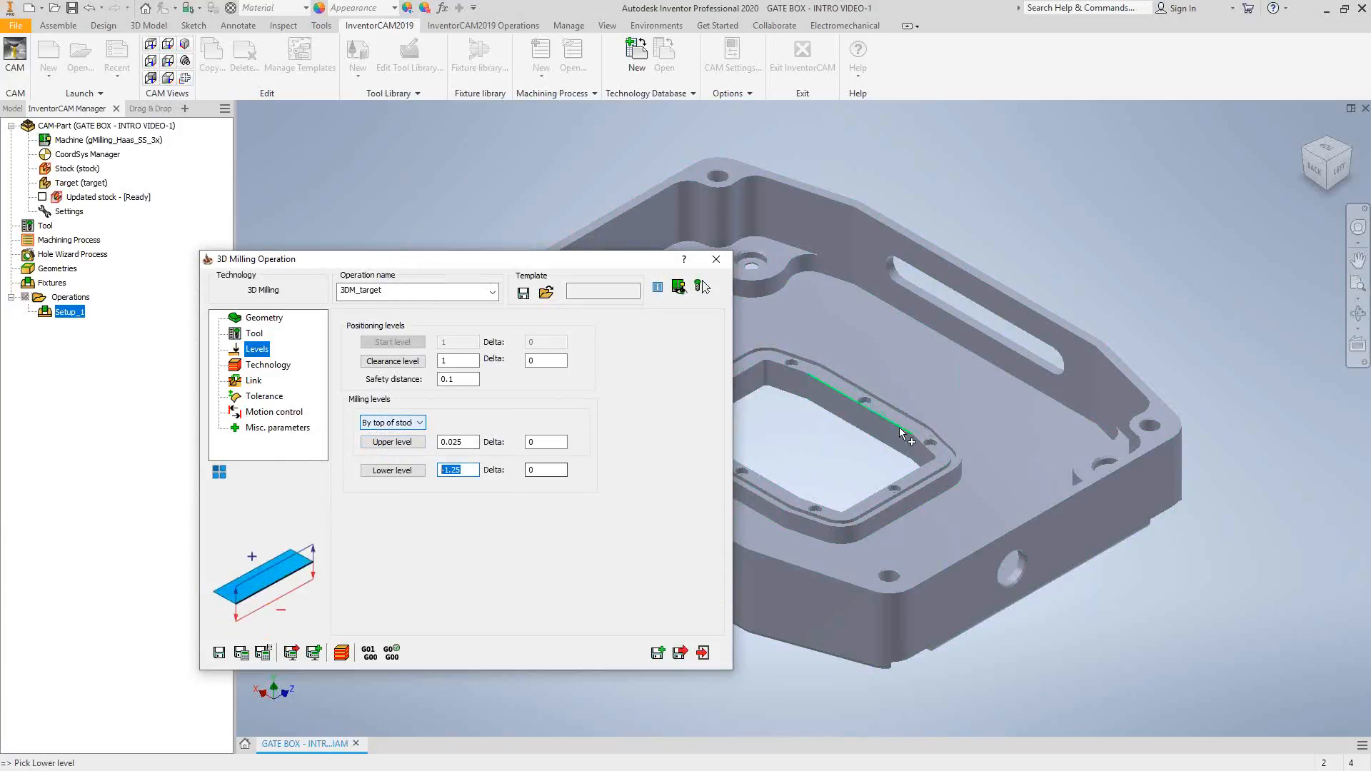
click(998, 431)
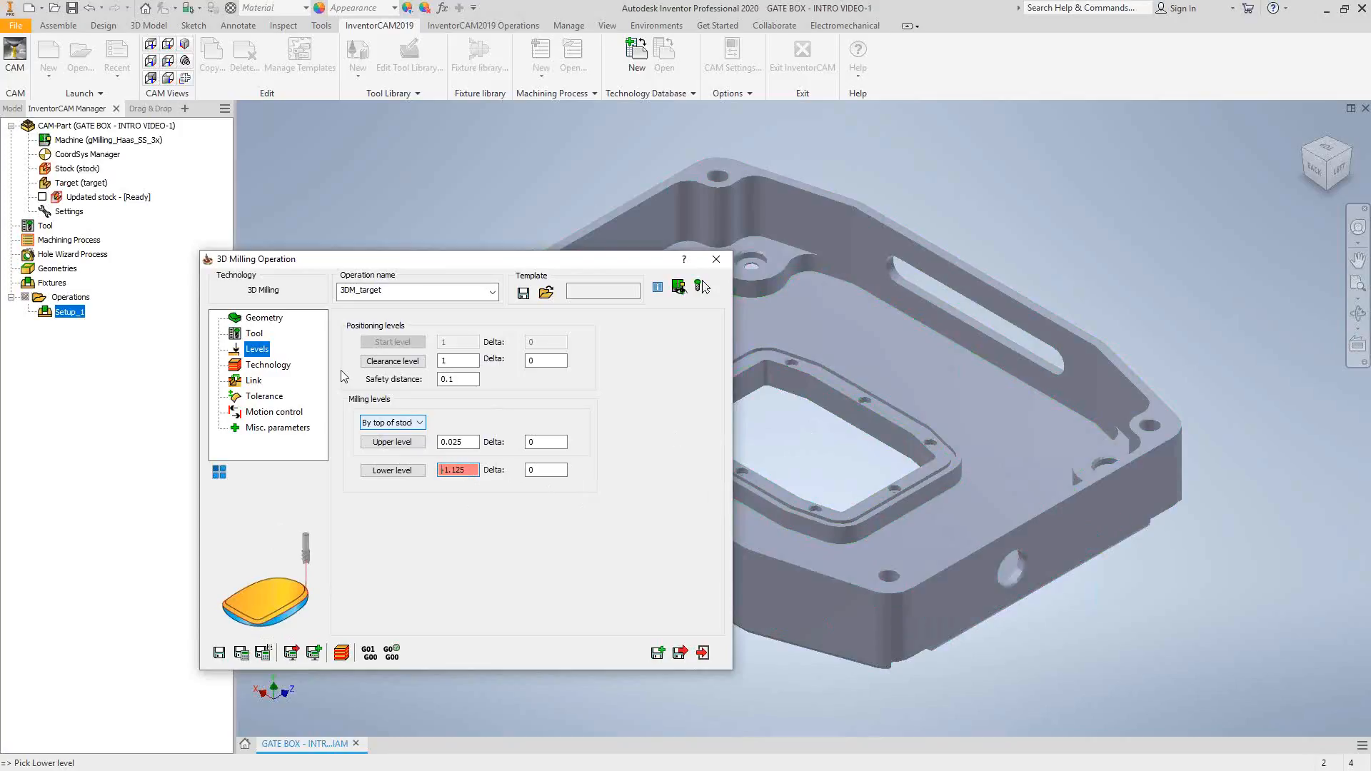
Set the roughing strategy to Hatch and review its open pocket mode without changing it.
click(266, 365)
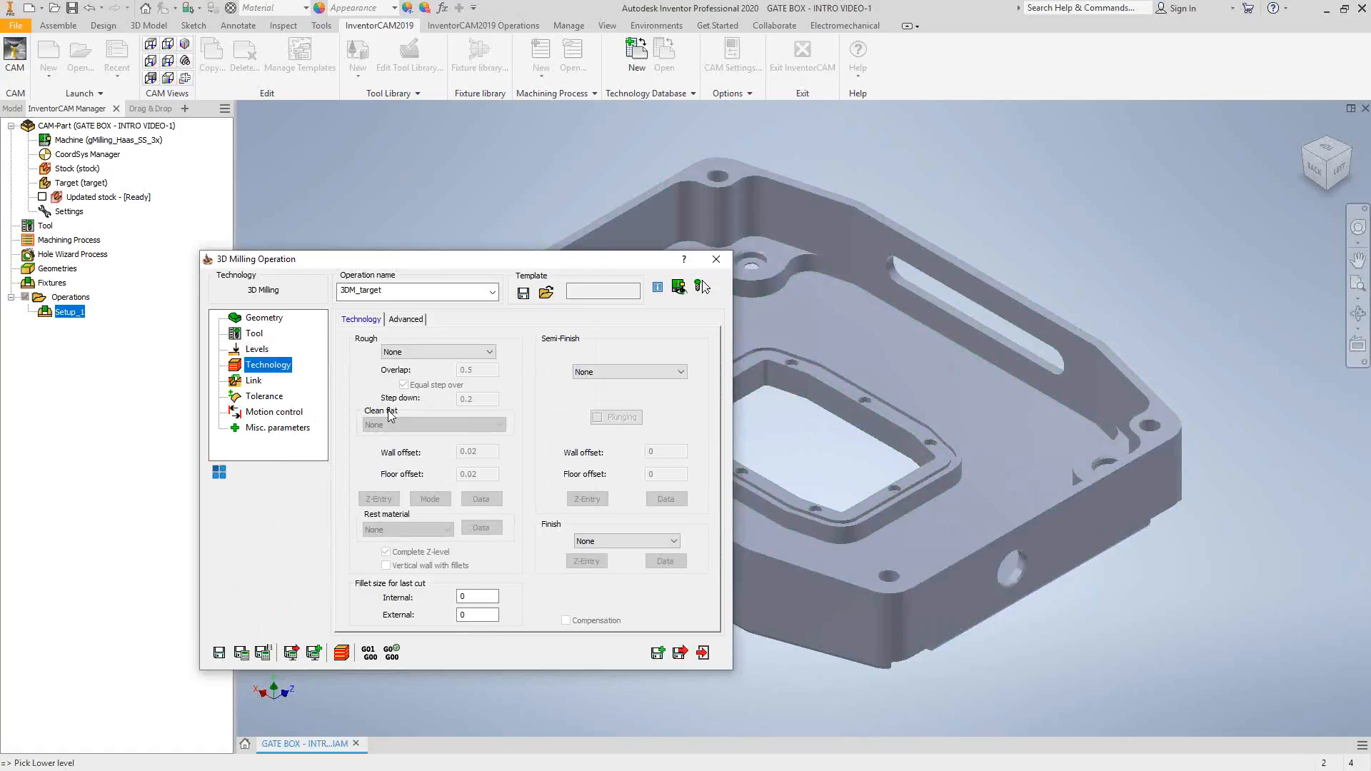
click(489, 352)
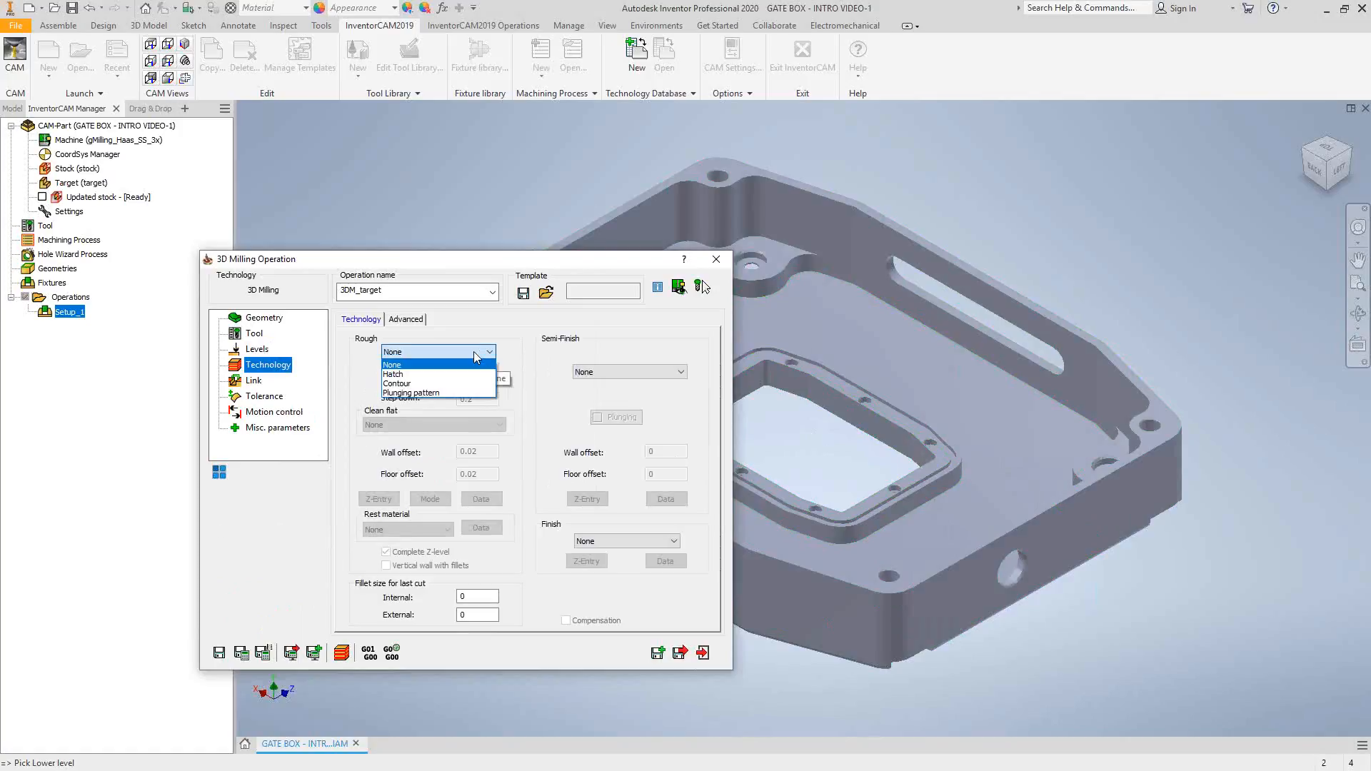
click(399, 377)
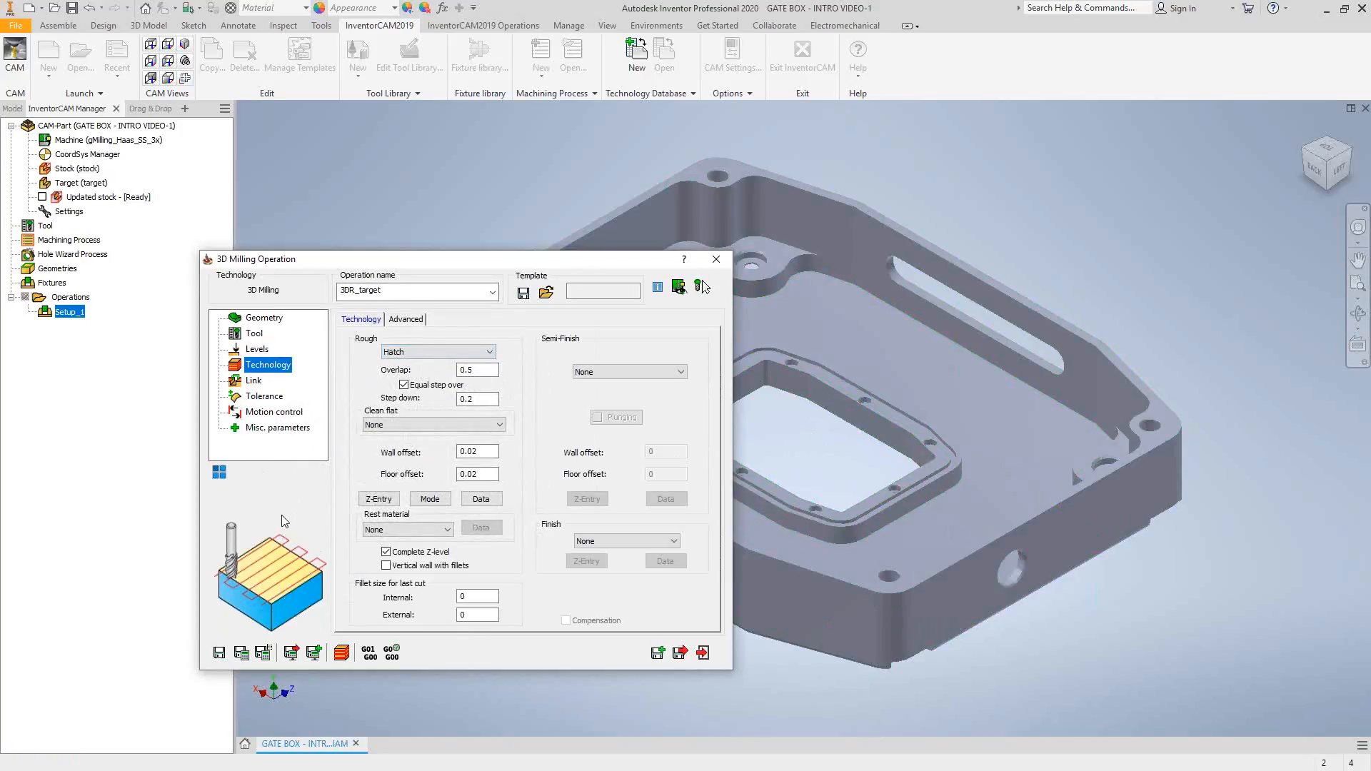
click(429, 500)
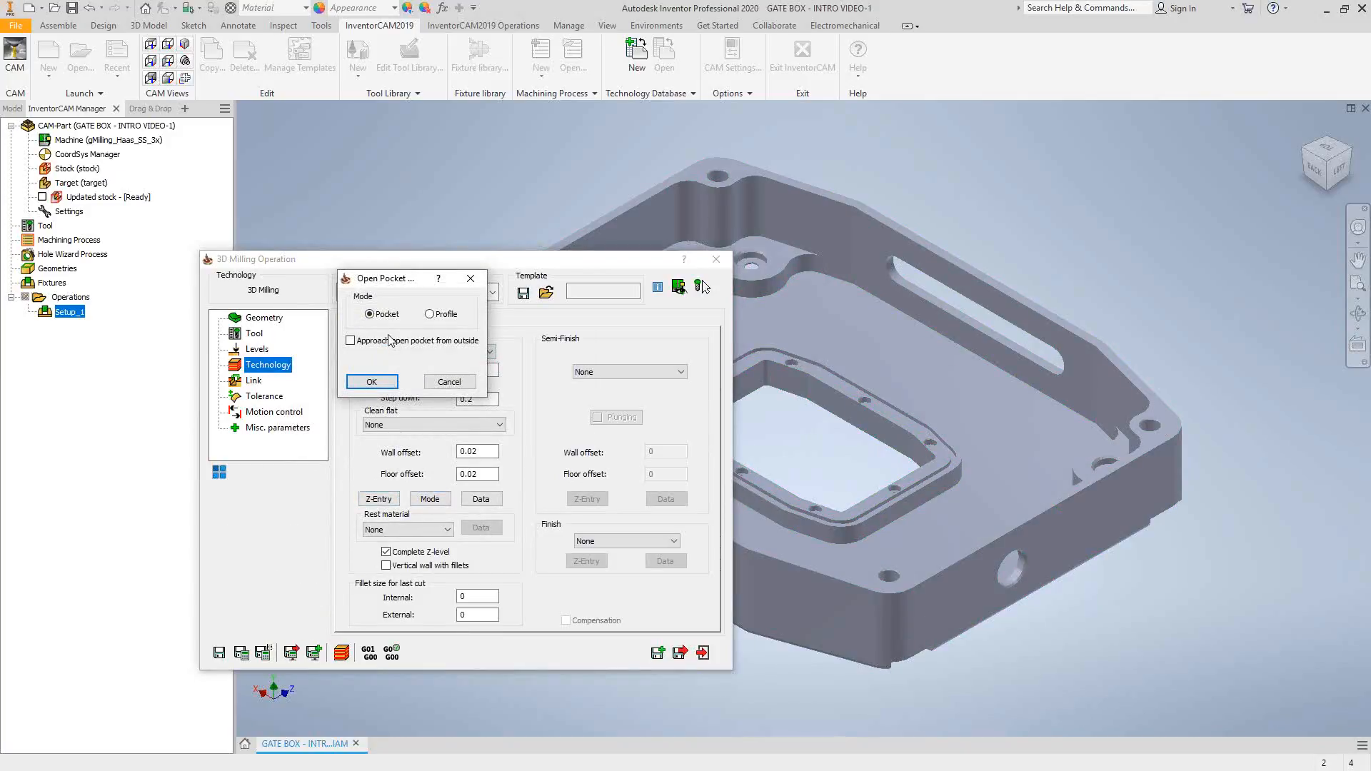
click(449, 382)
Set the hatch data to an absolute angle of 0 with the corner type None.
click(480, 500)
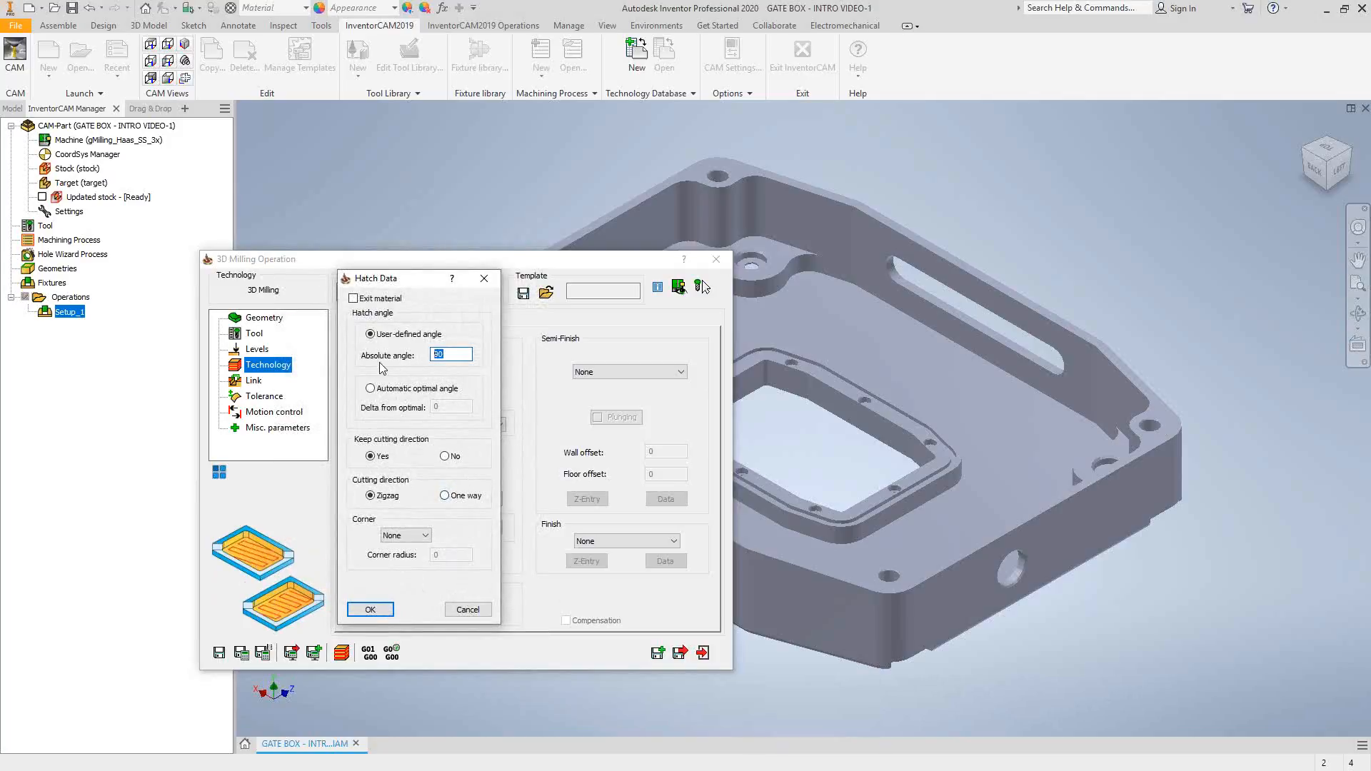
text(0)
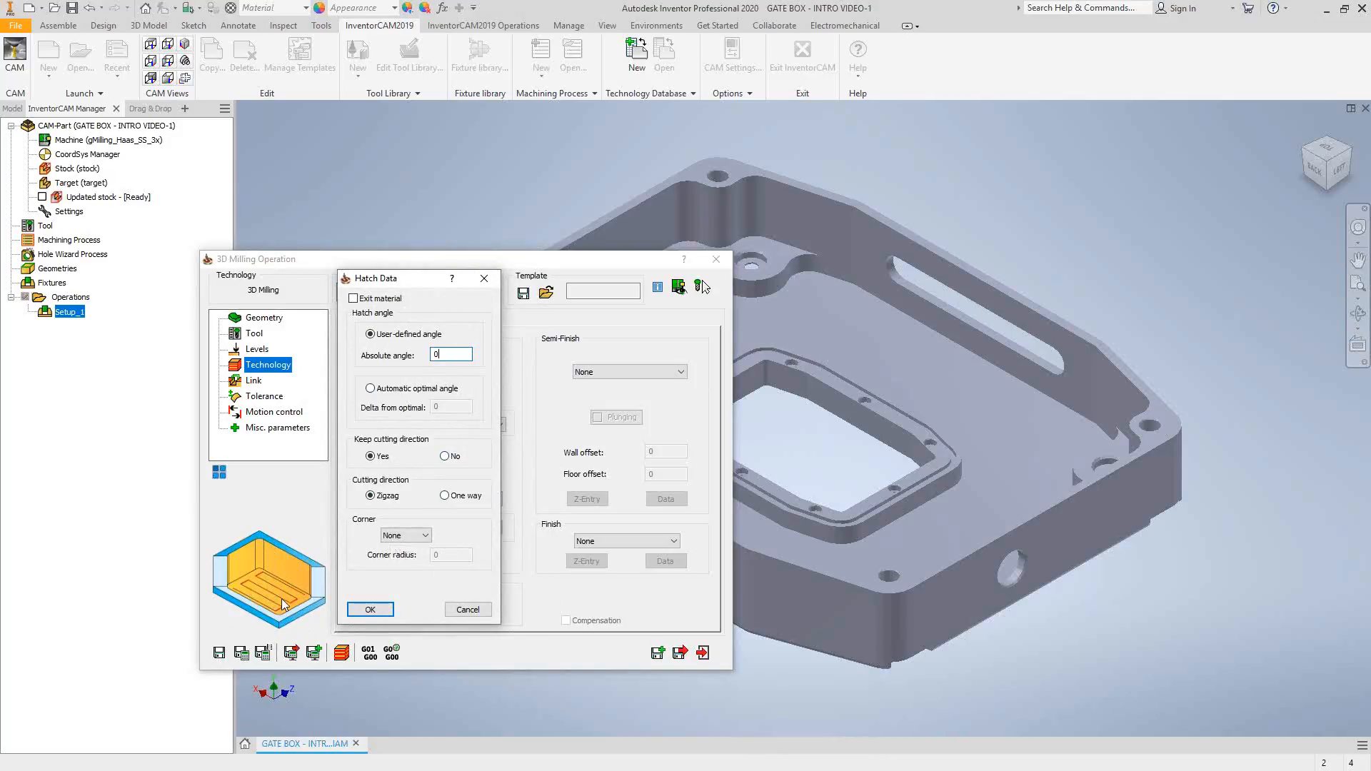
click(414, 536)
click(401, 559)
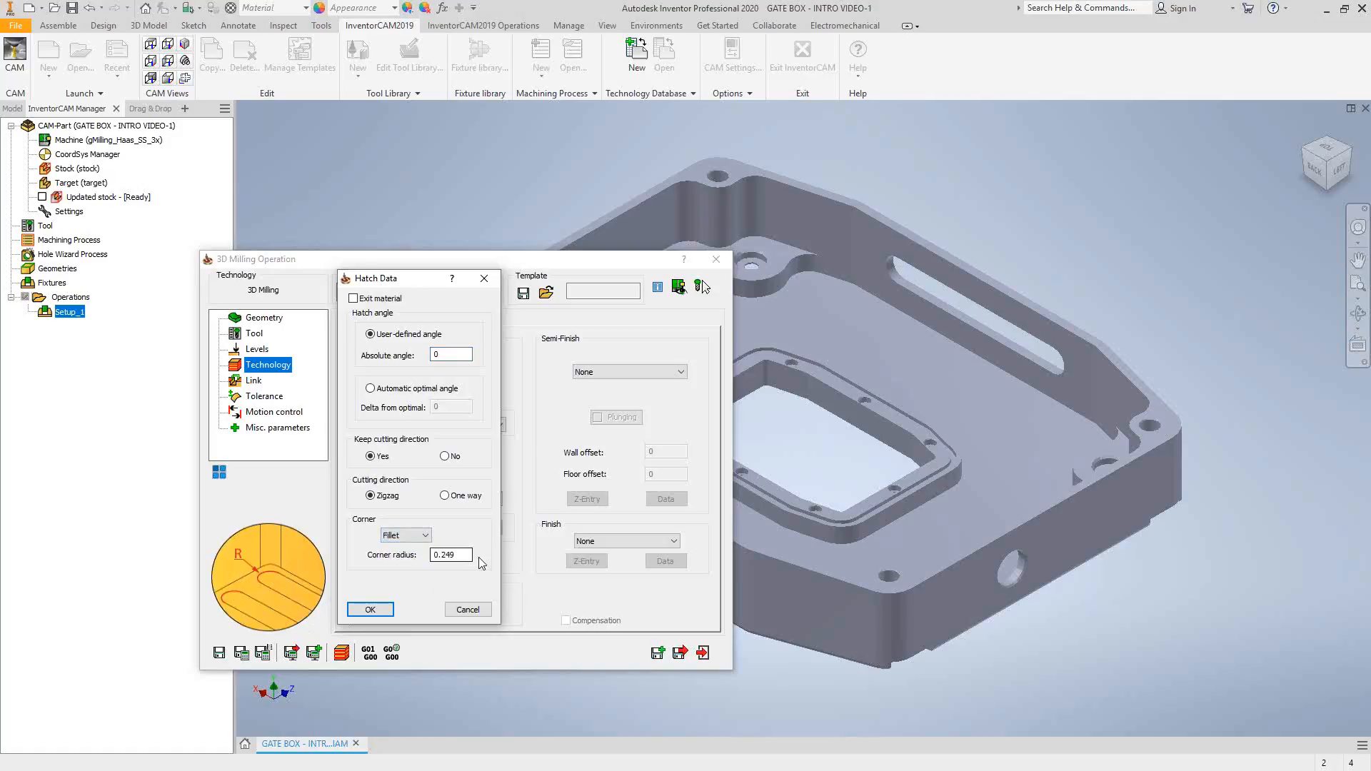
click(417, 536)
click(417, 548)
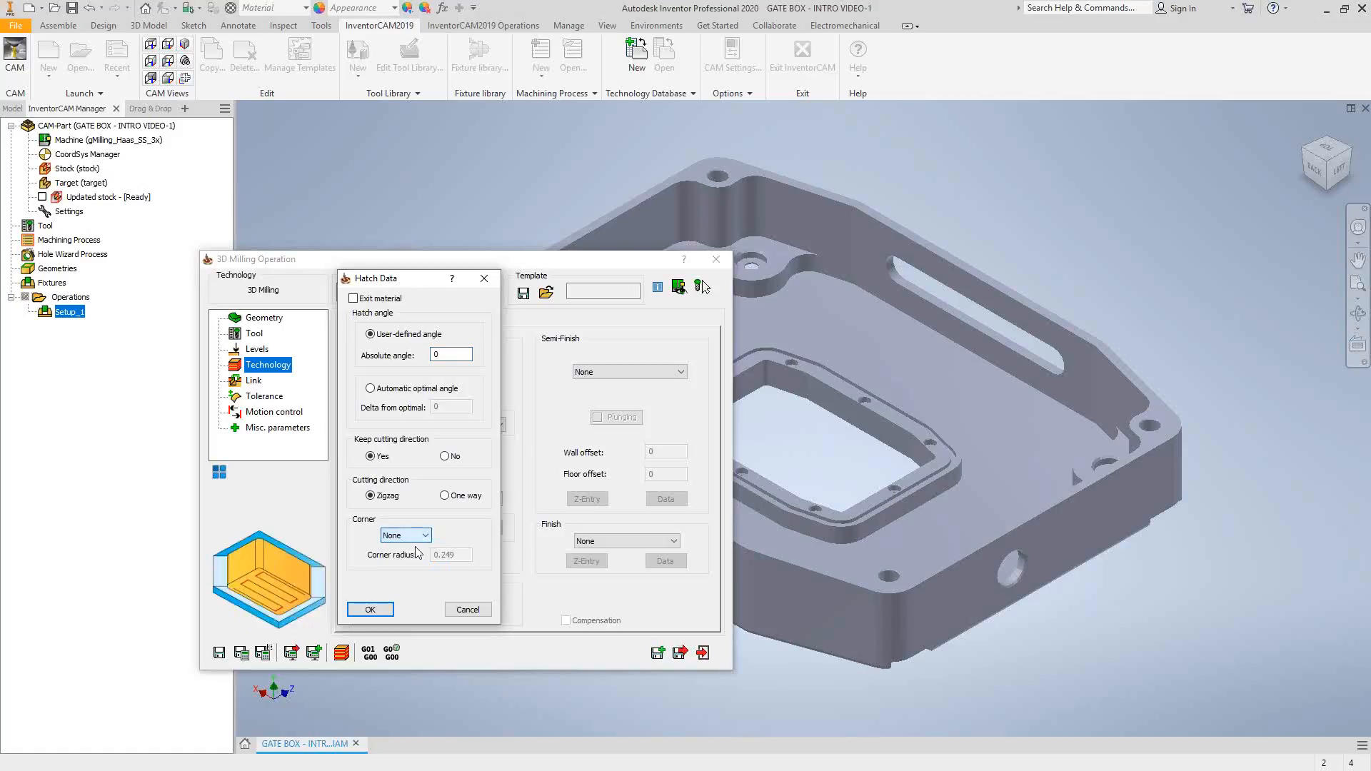
click(379, 610)
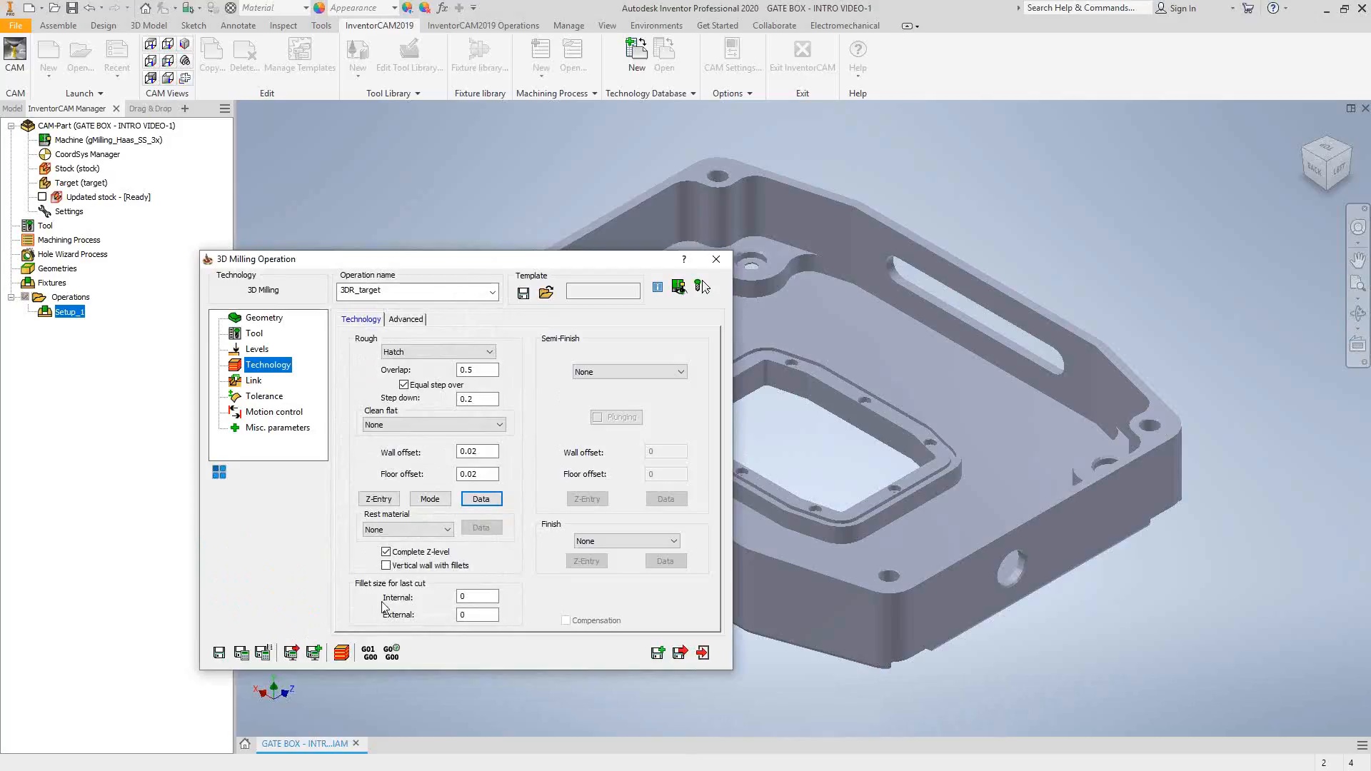
Review the Z-entry strategy settings for the roughing pass and leave them as None.
click(390, 500)
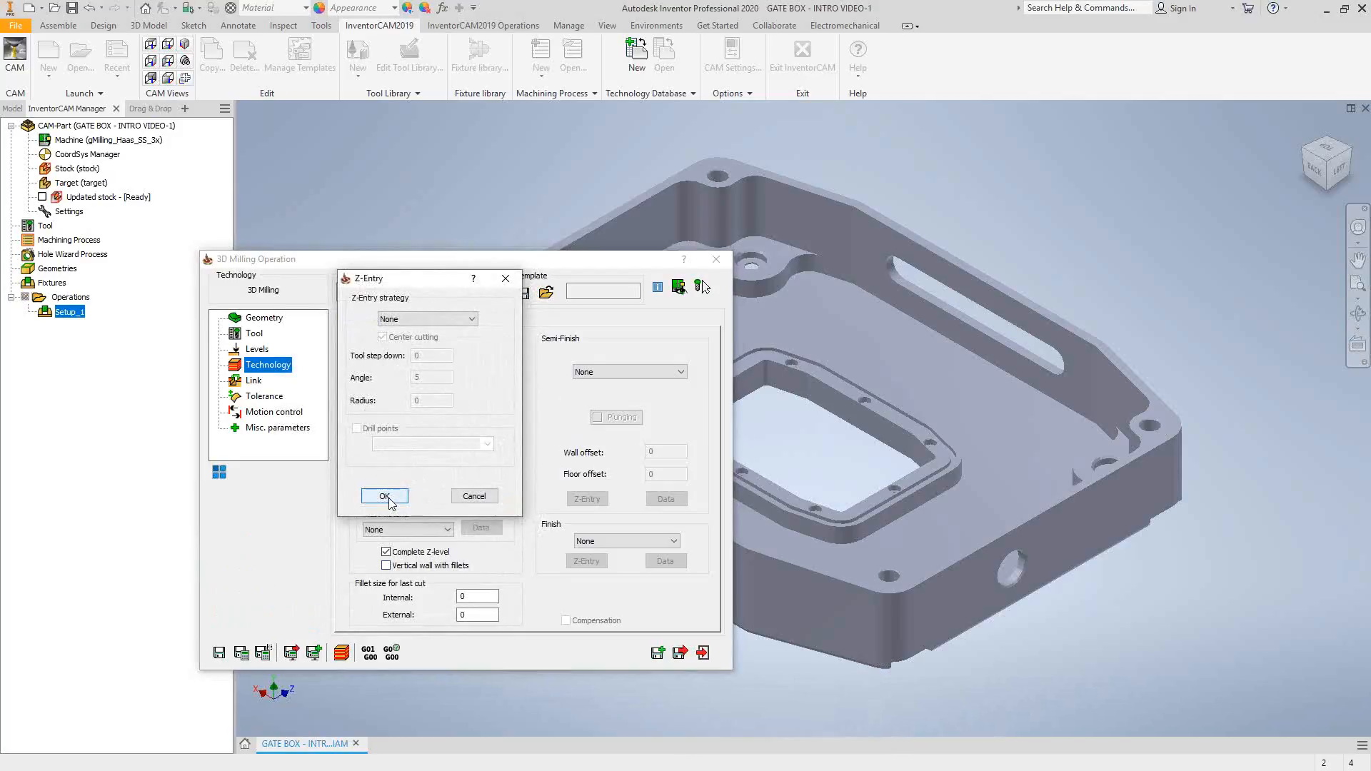
click(427, 321)
click(427, 321)
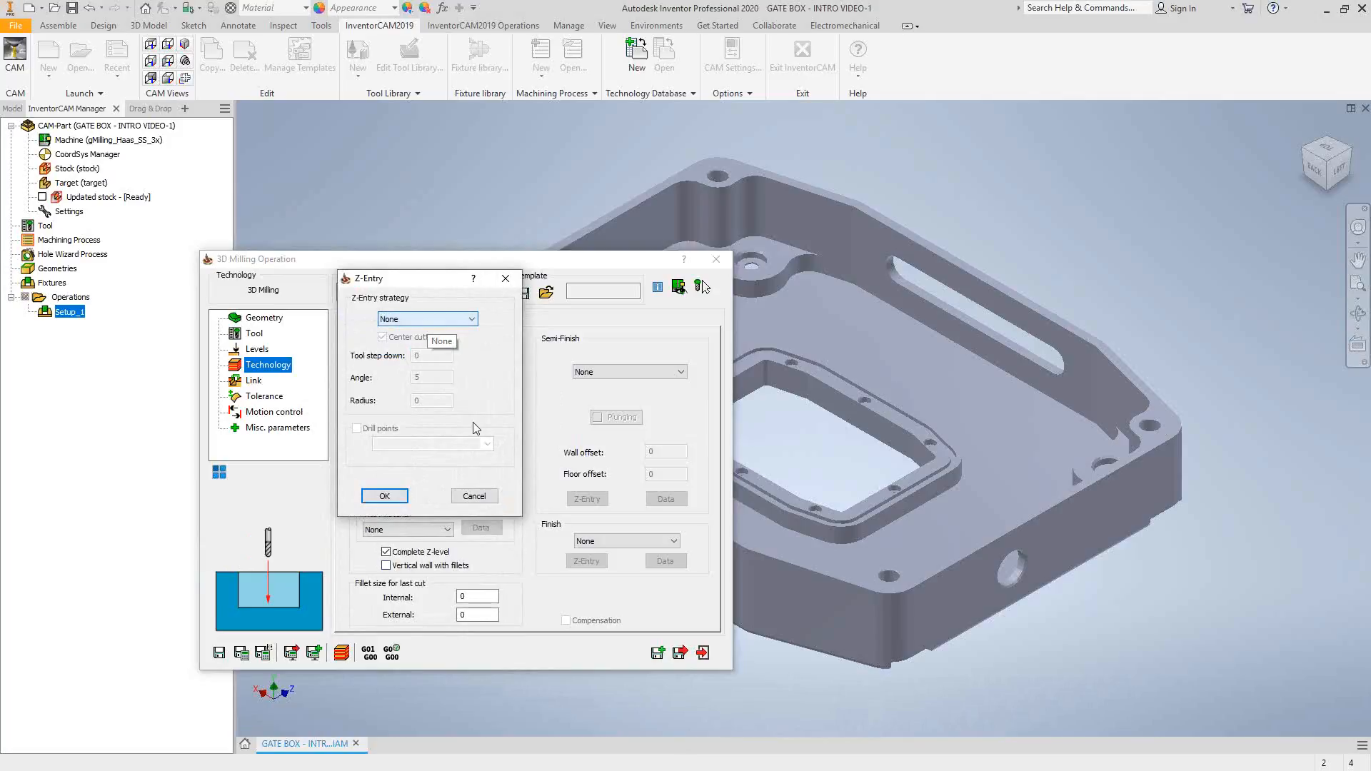
click(474, 496)
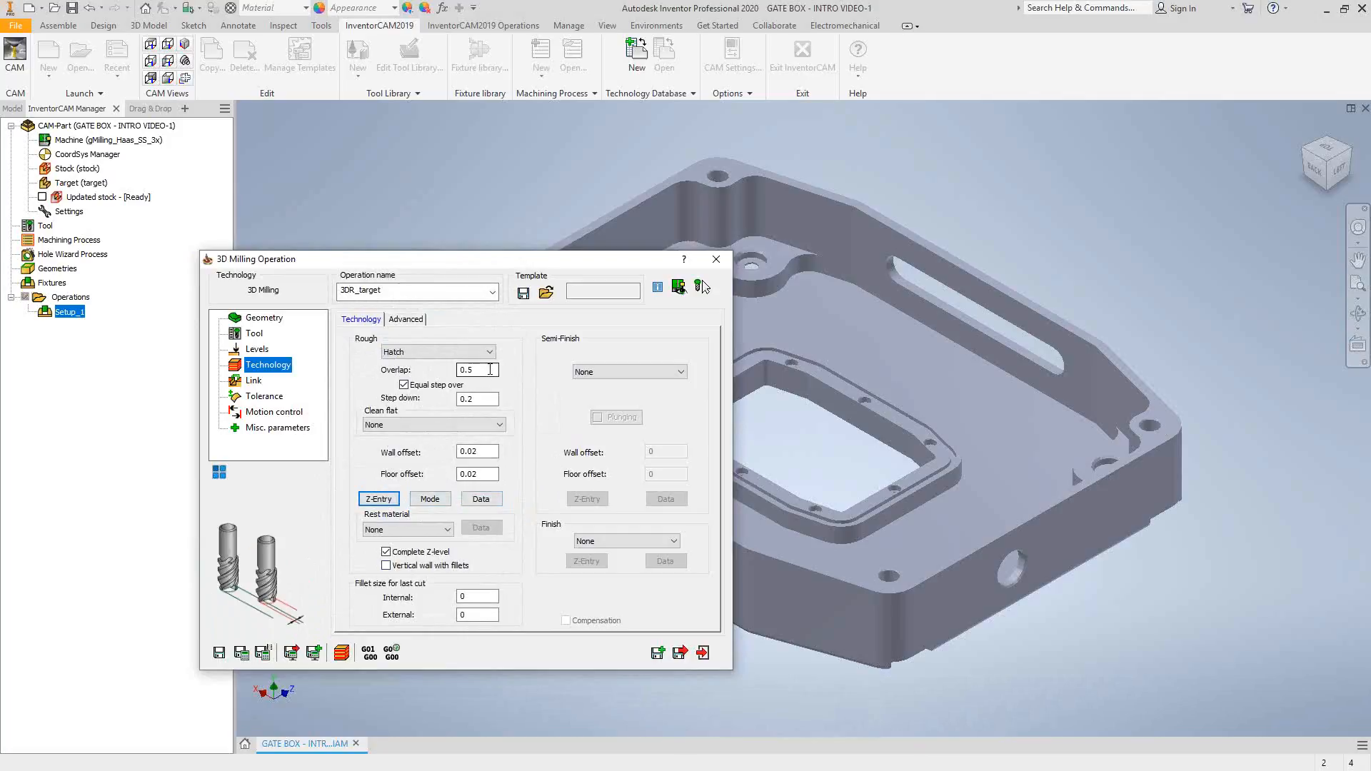
Review the overlap, step down, clean flat and finish strategy options of the milling operation without changing them.
drag(489, 370, 386, 372)
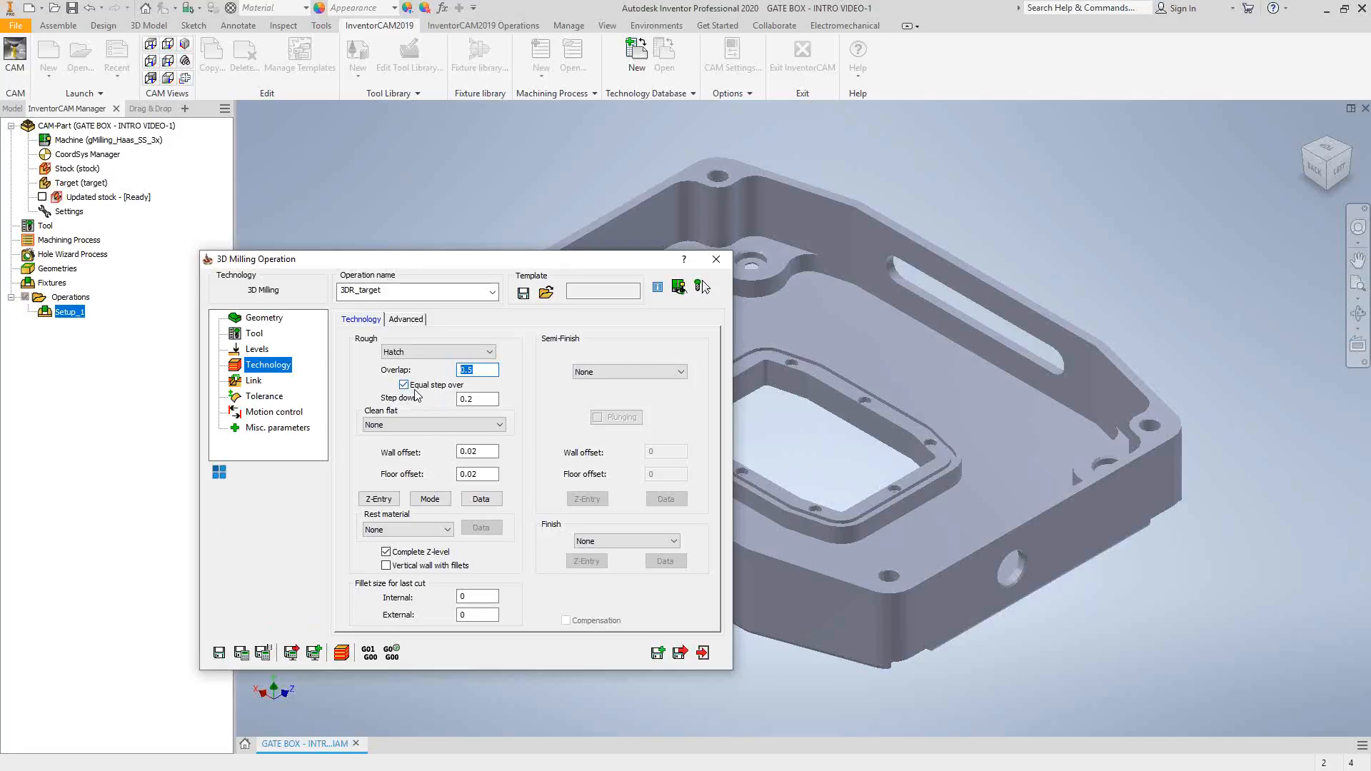
click(484, 401)
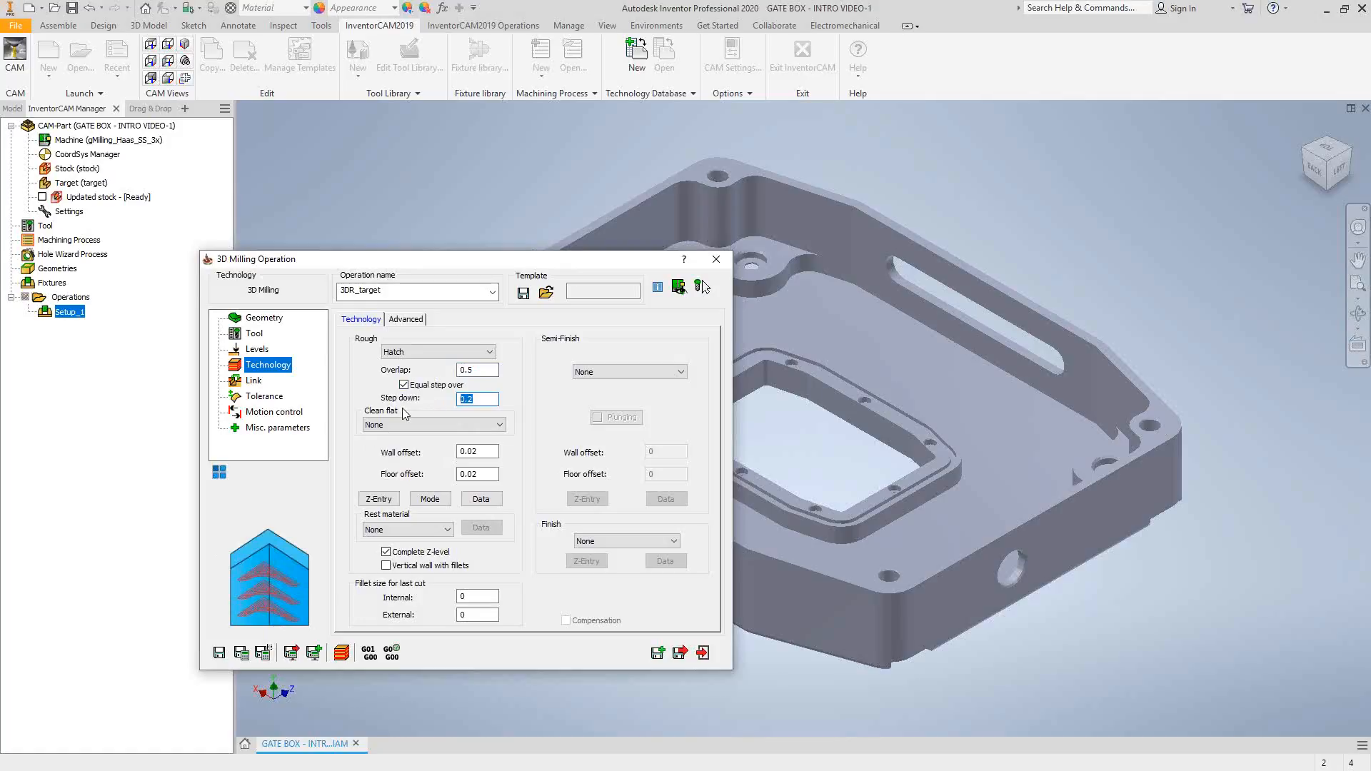
click(448, 423)
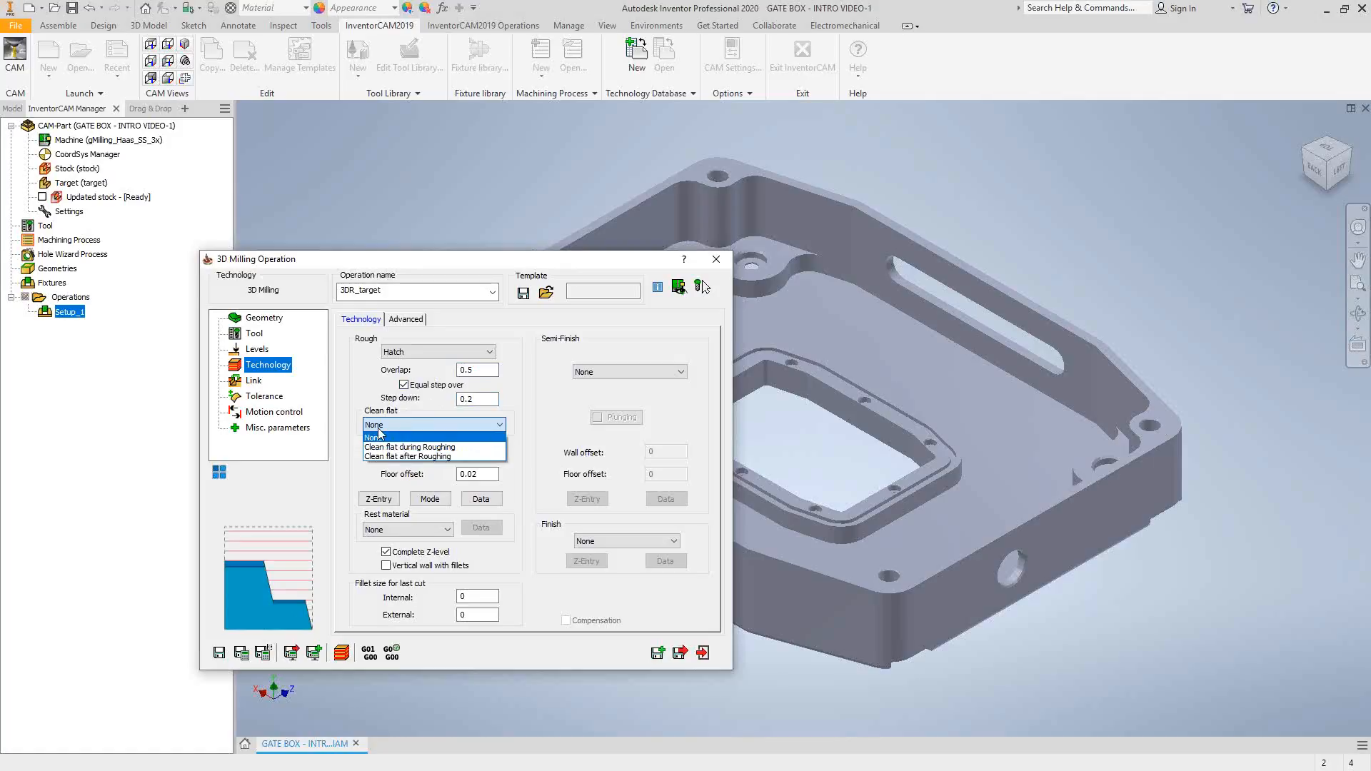
click(350, 395)
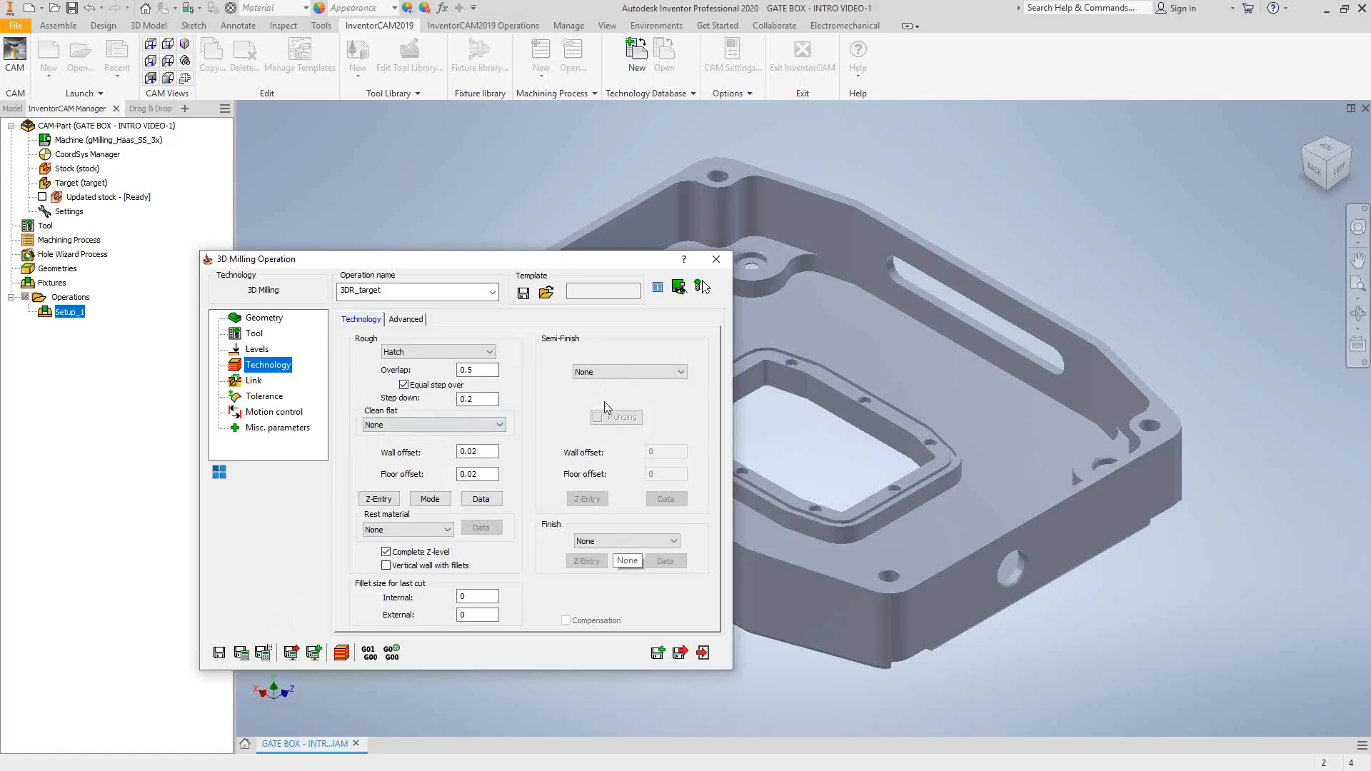
click(666, 544)
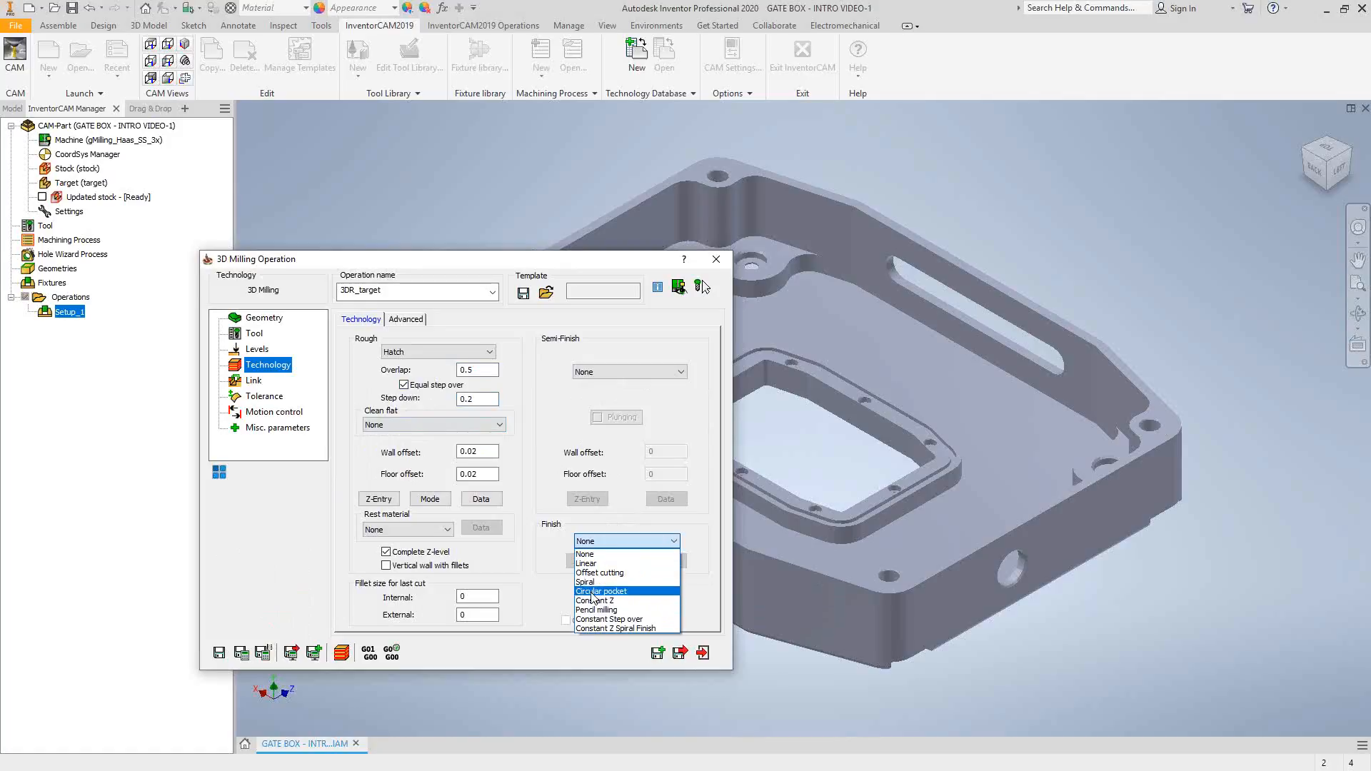
click(289, 548)
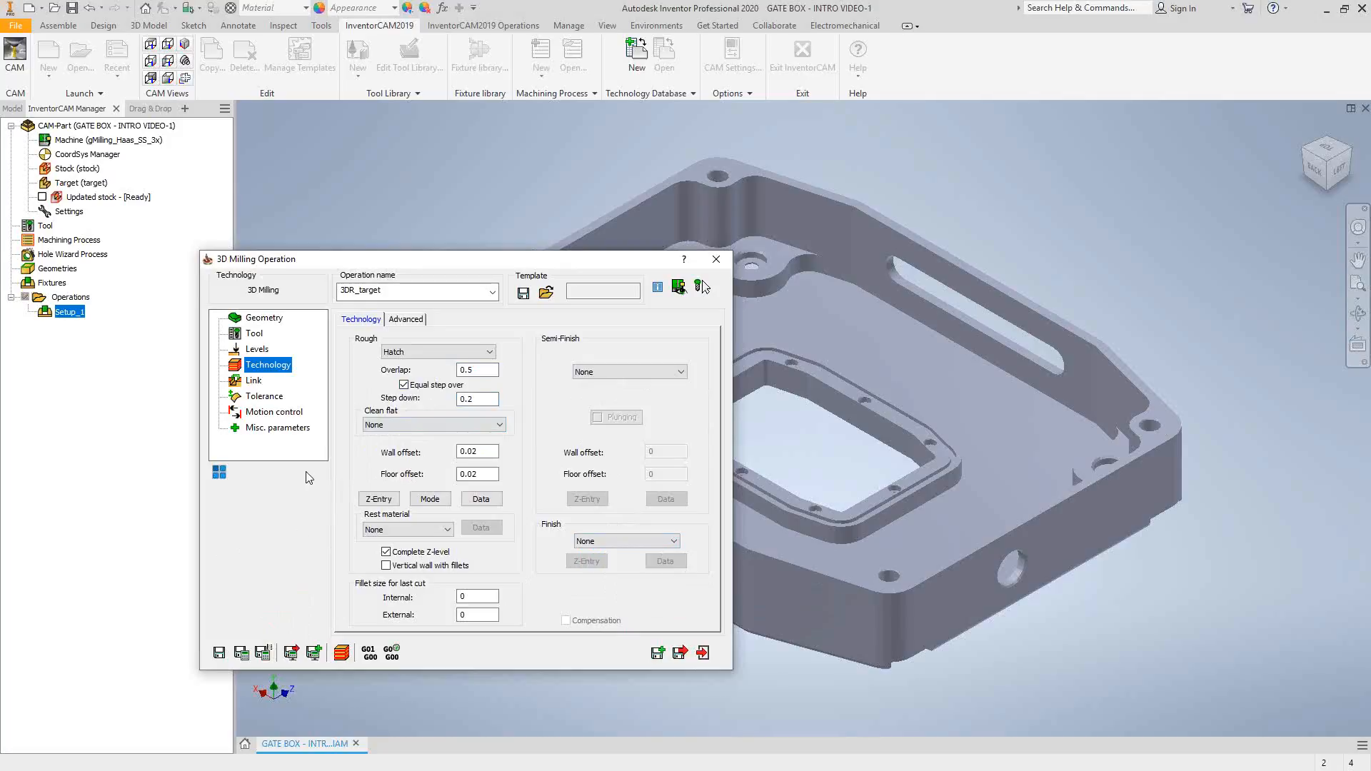
Change the roughing strategy to Contour and check its open pocket mode without altering it.
click(410, 352)
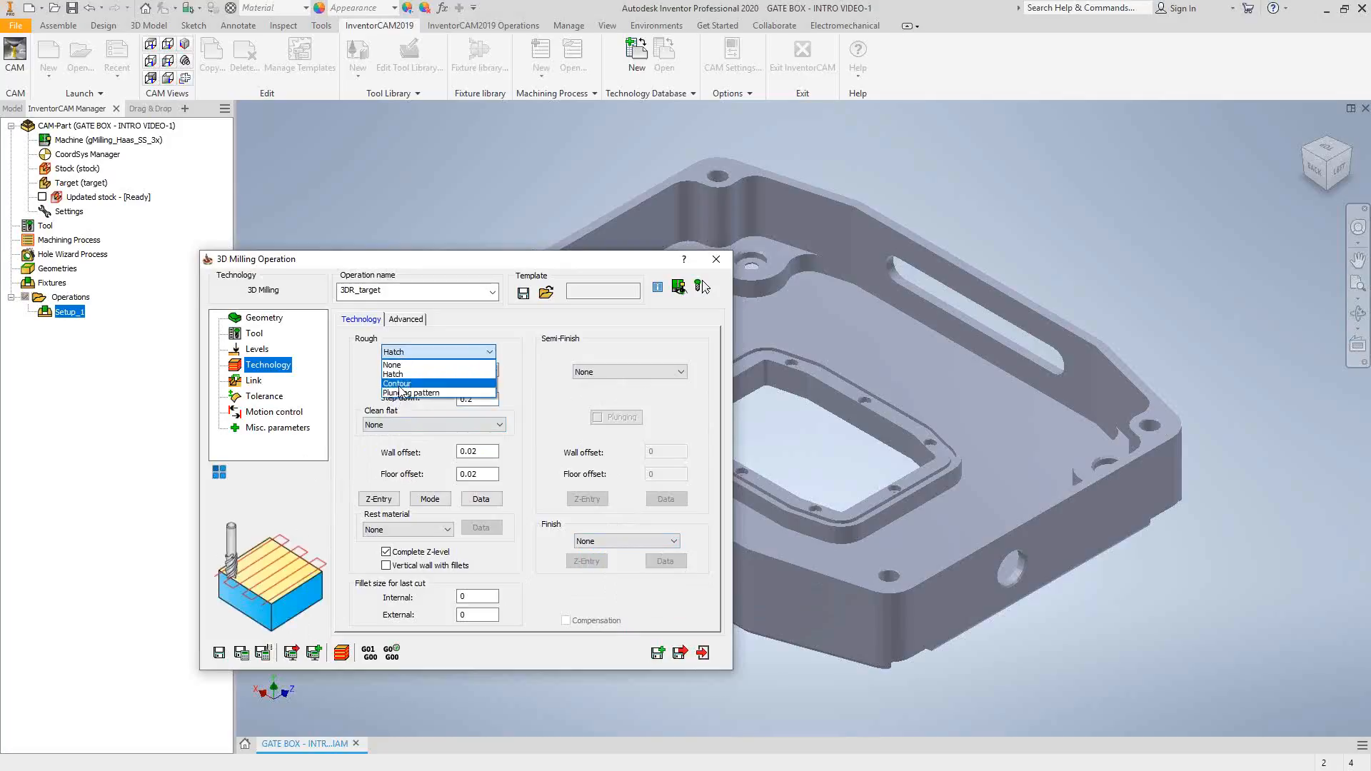
click(398, 383)
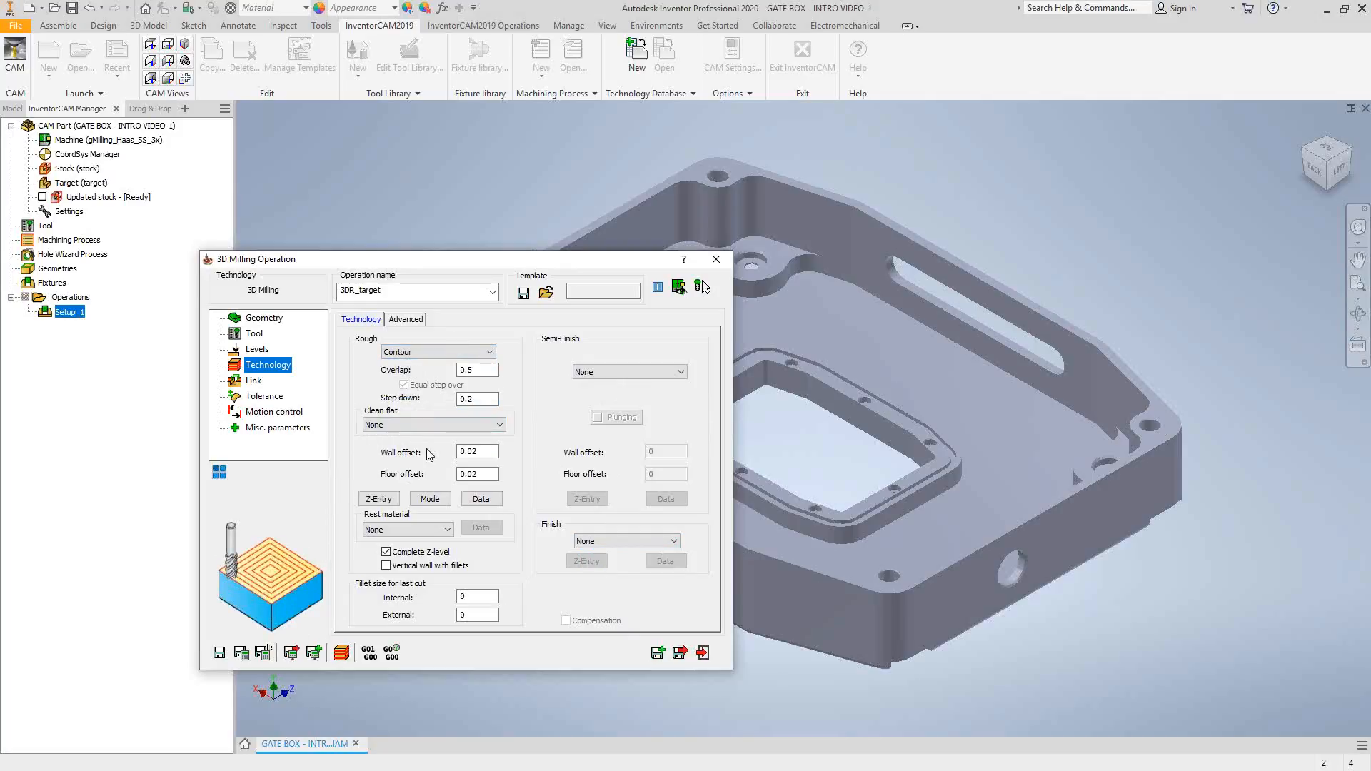
click(428, 499)
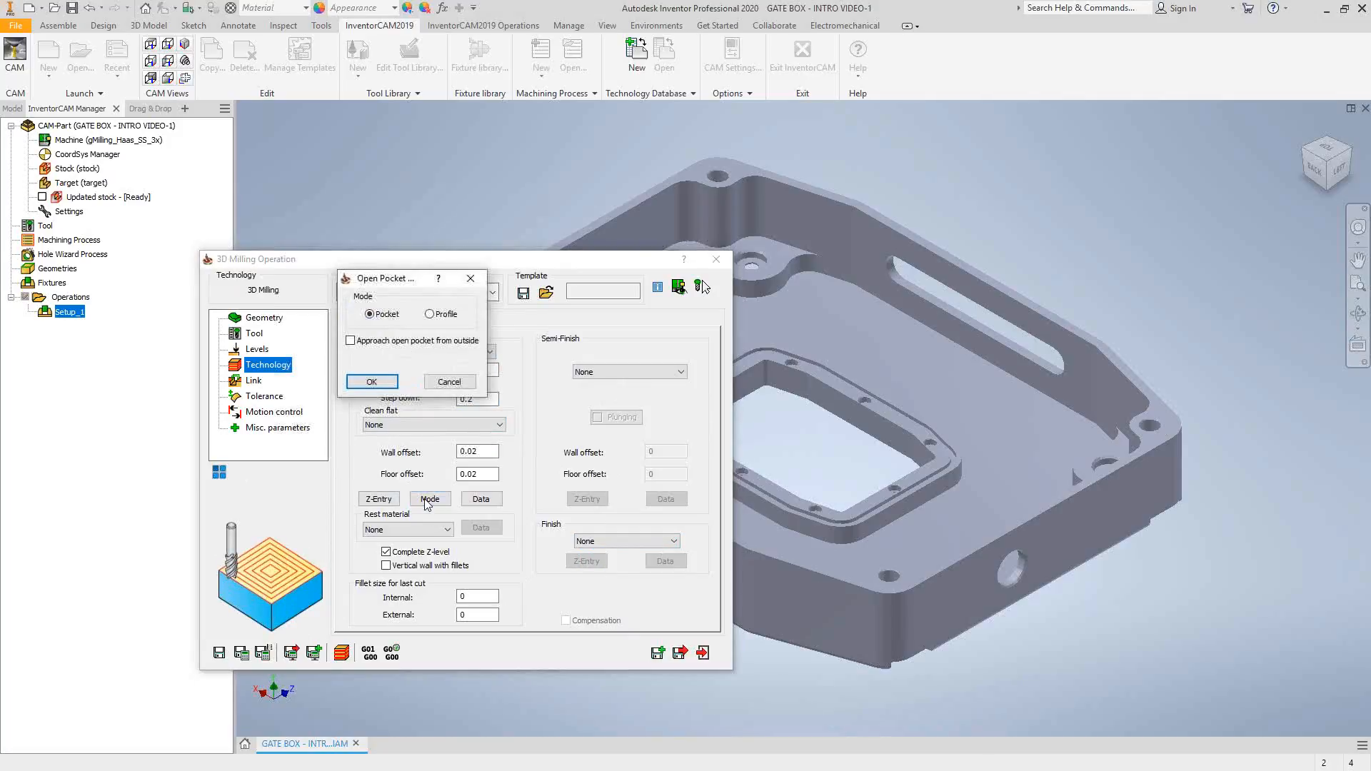
click(449, 380)
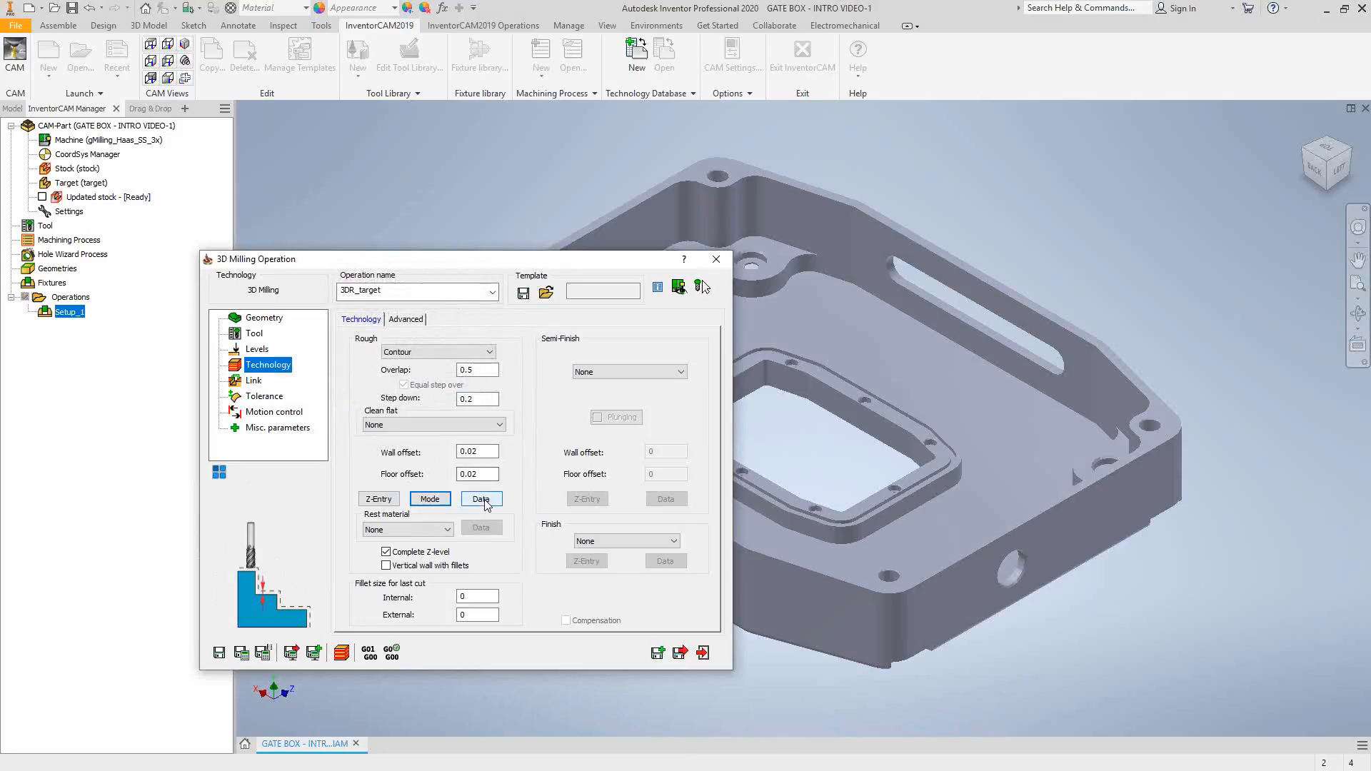
Review the contour parameters, including the available corner types, and discard the dialog without changes.
click(481, 499)
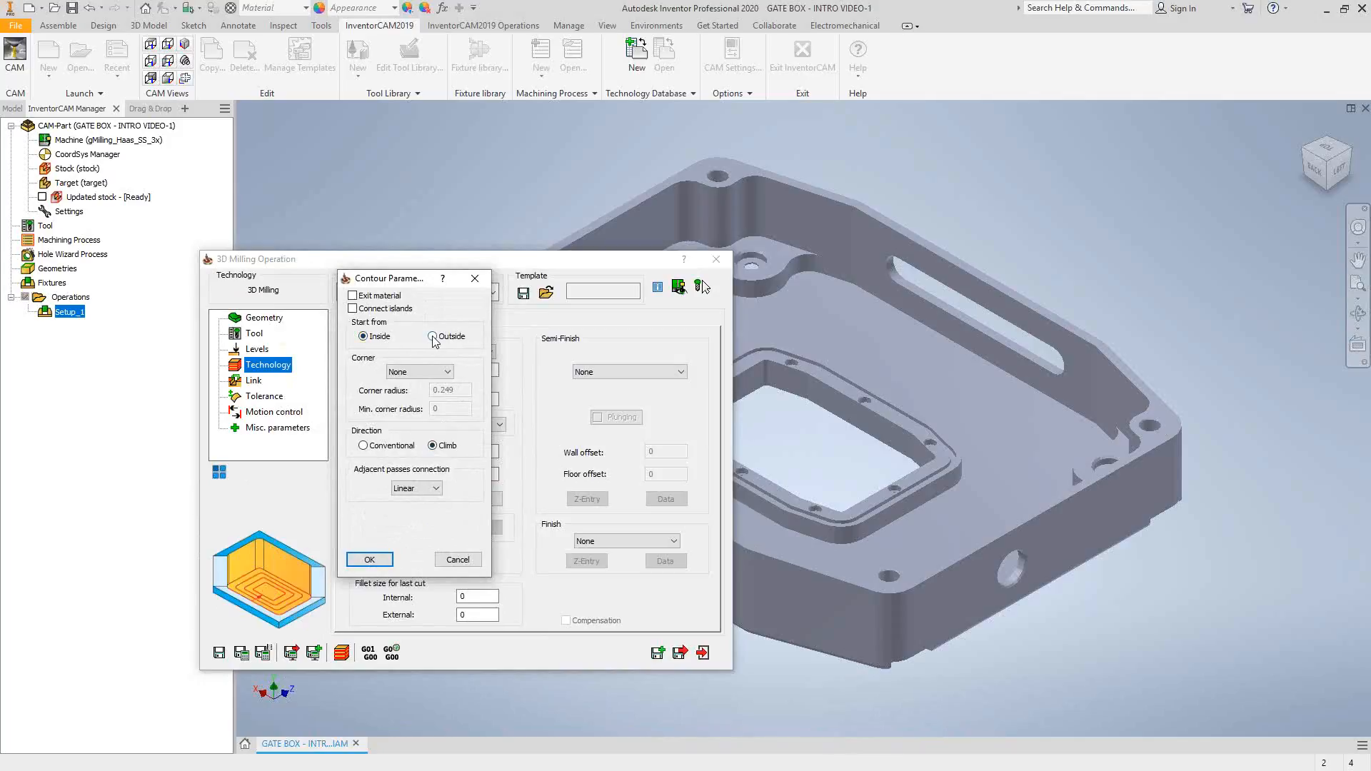
click(446, 374)
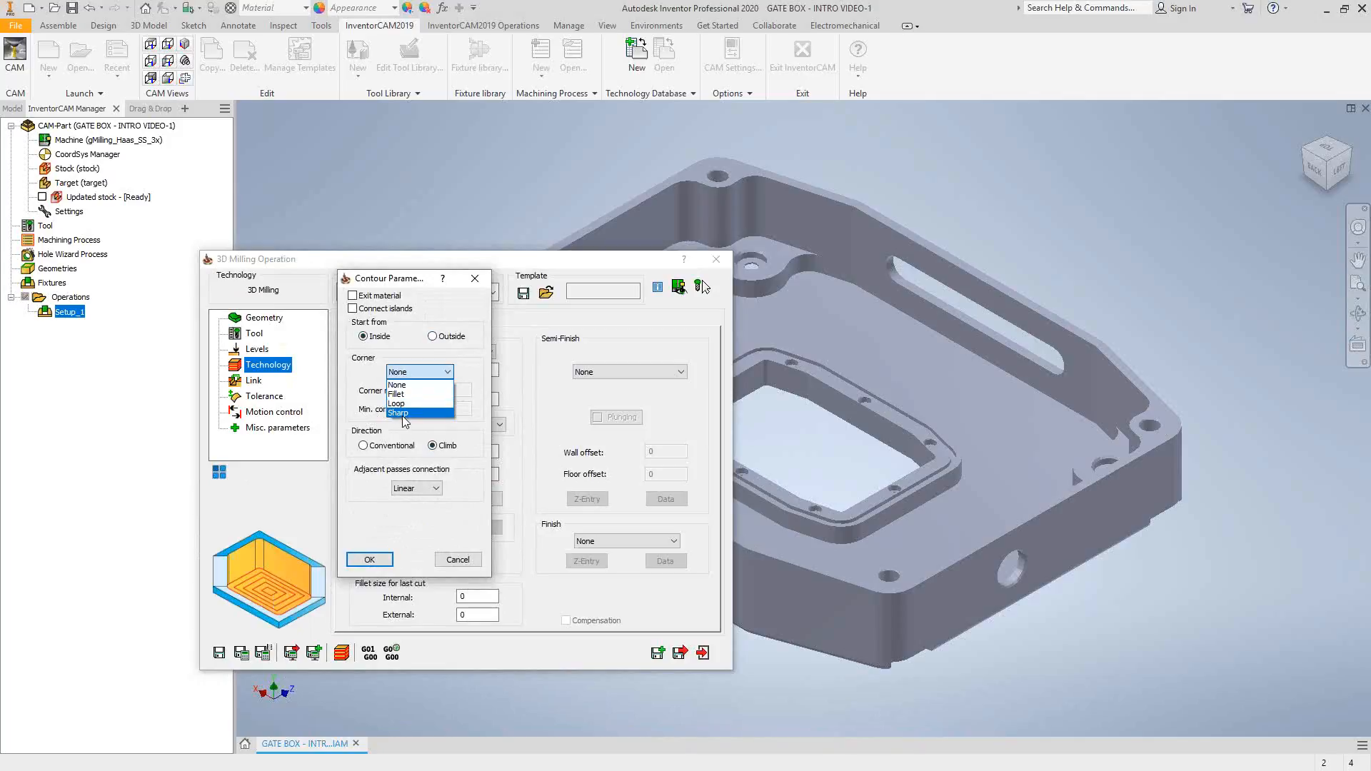
click(397, 385)
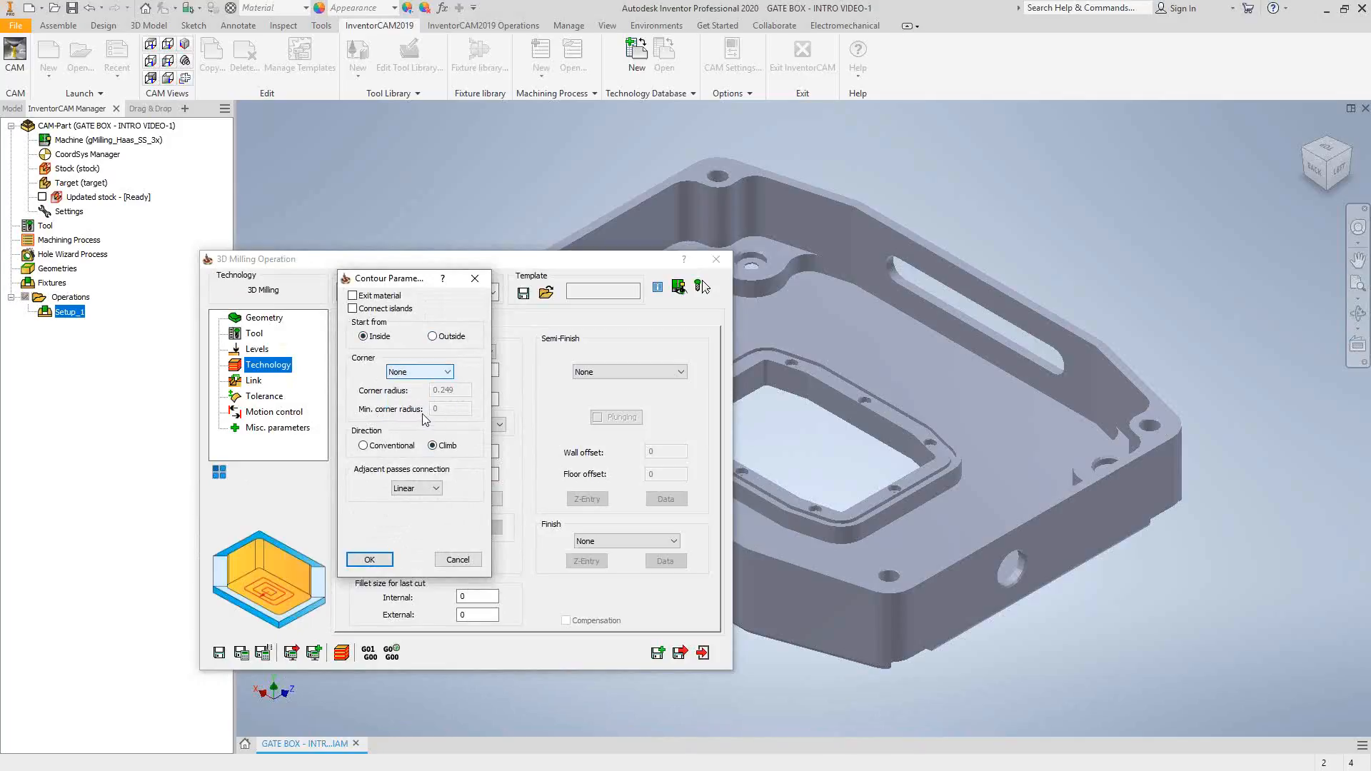
click(458, 559)
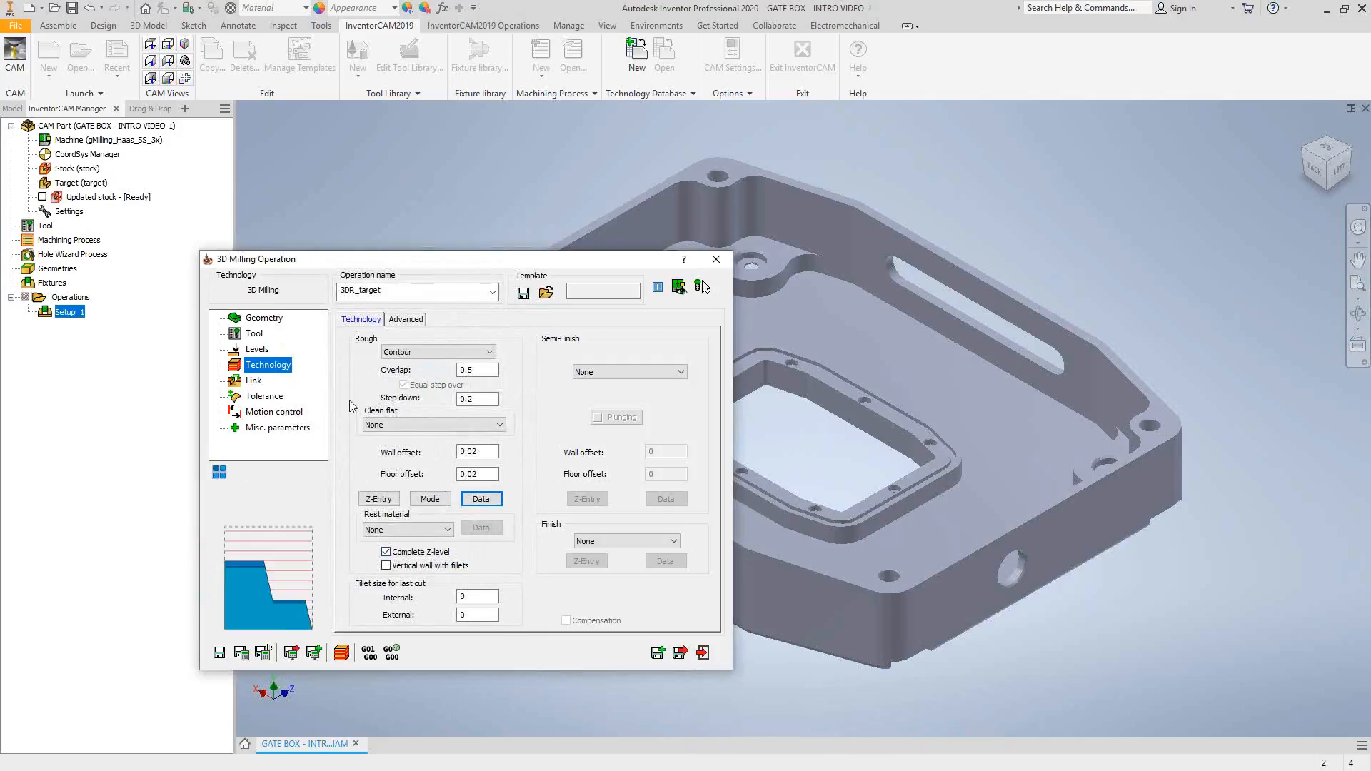
Save and calculate the contour roughing operation, accepting the upper level above the CoordSys level, and exit the operation.
click(241, 652)
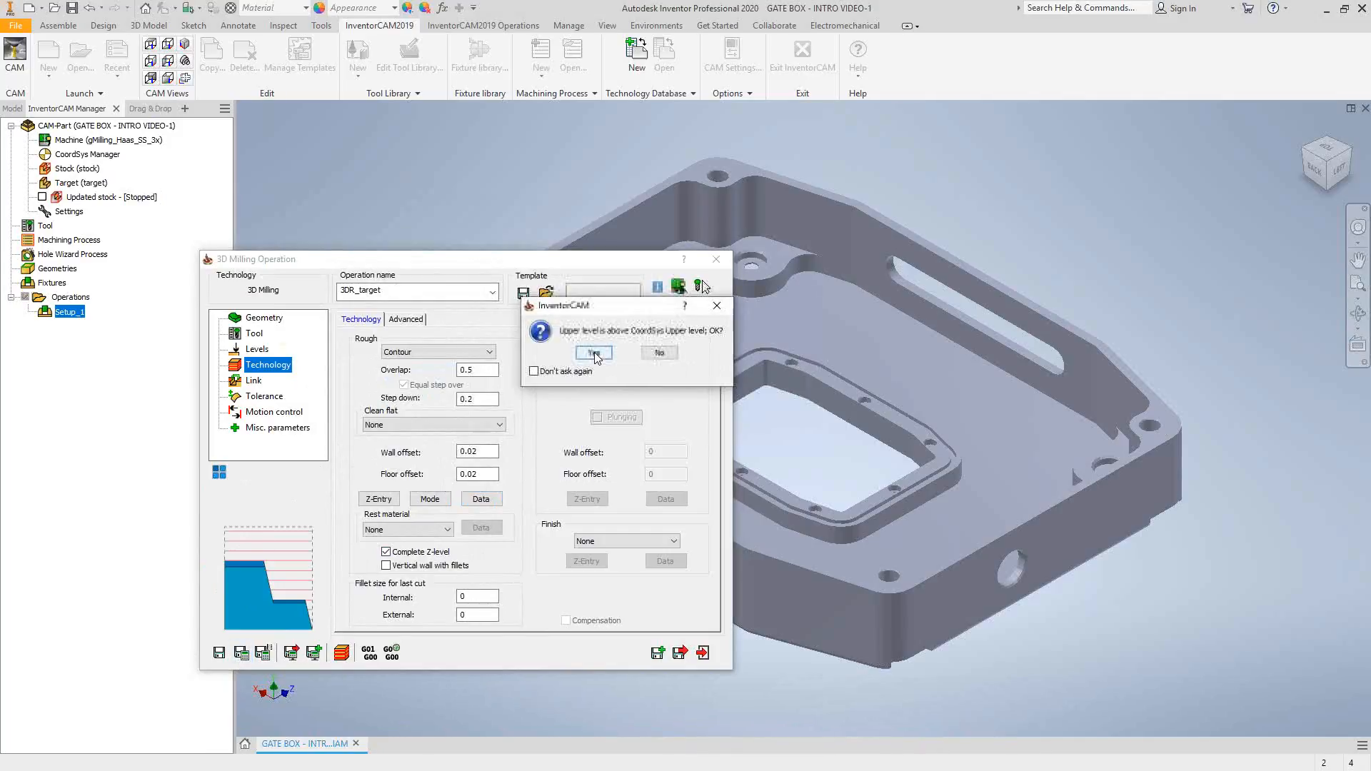
click(596, 355)
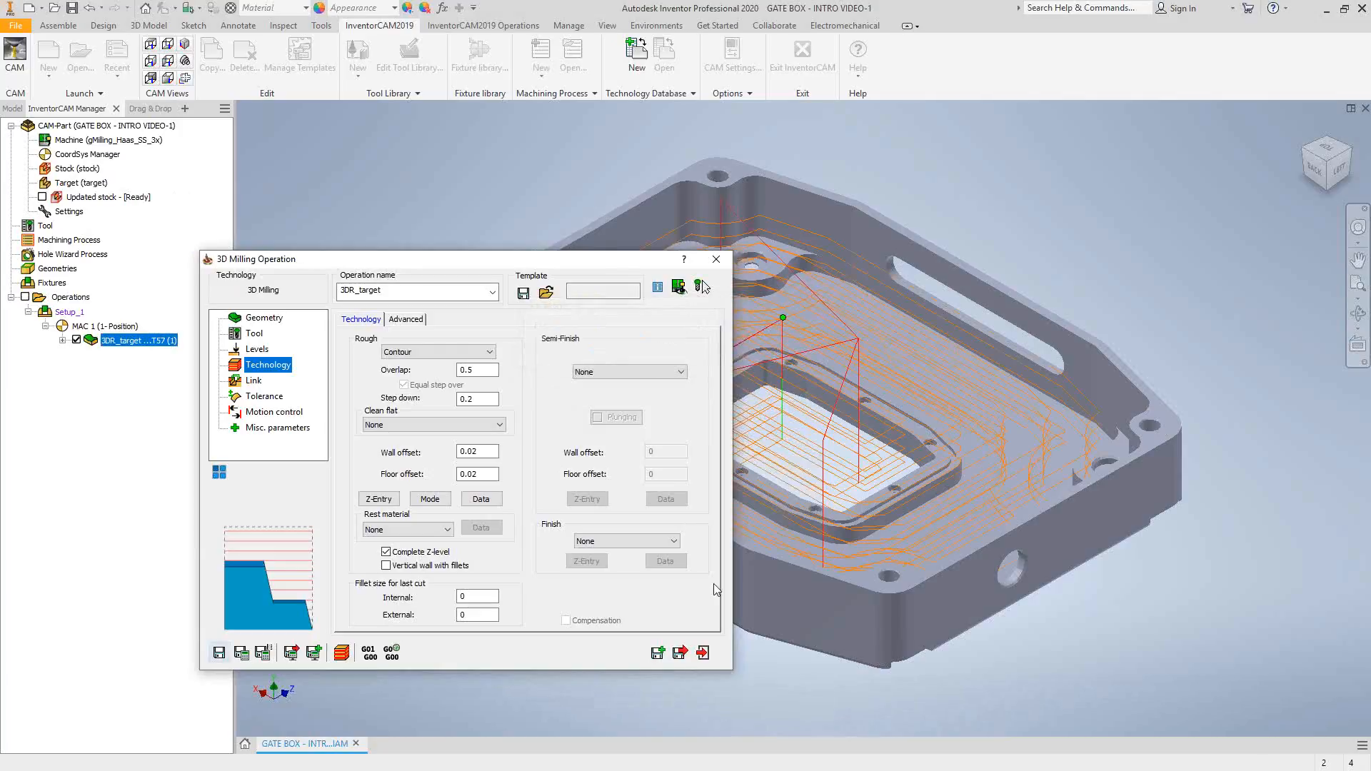
click(702, 652)
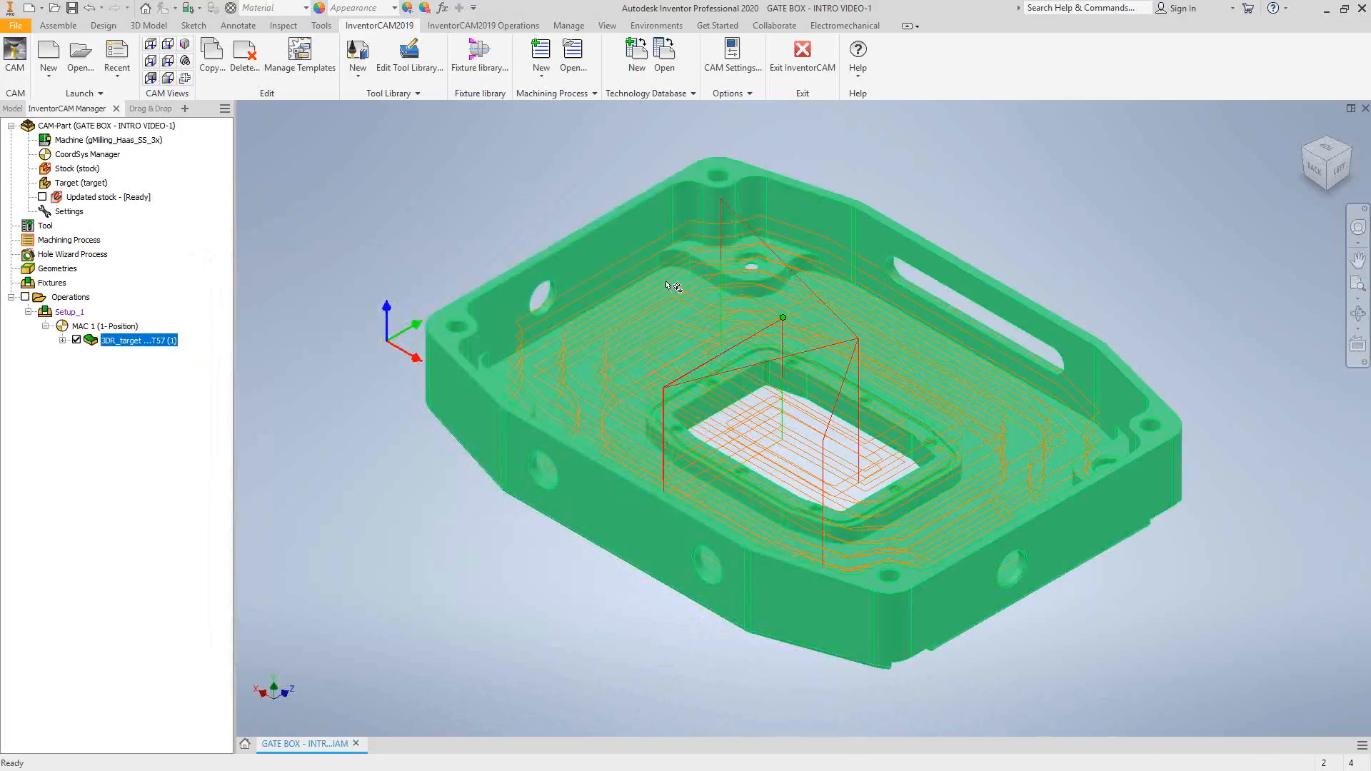
Inspect the contour toolpath on the part, run its SolidVerify simulation to the end and exit the simulation.
click(1330, 146)
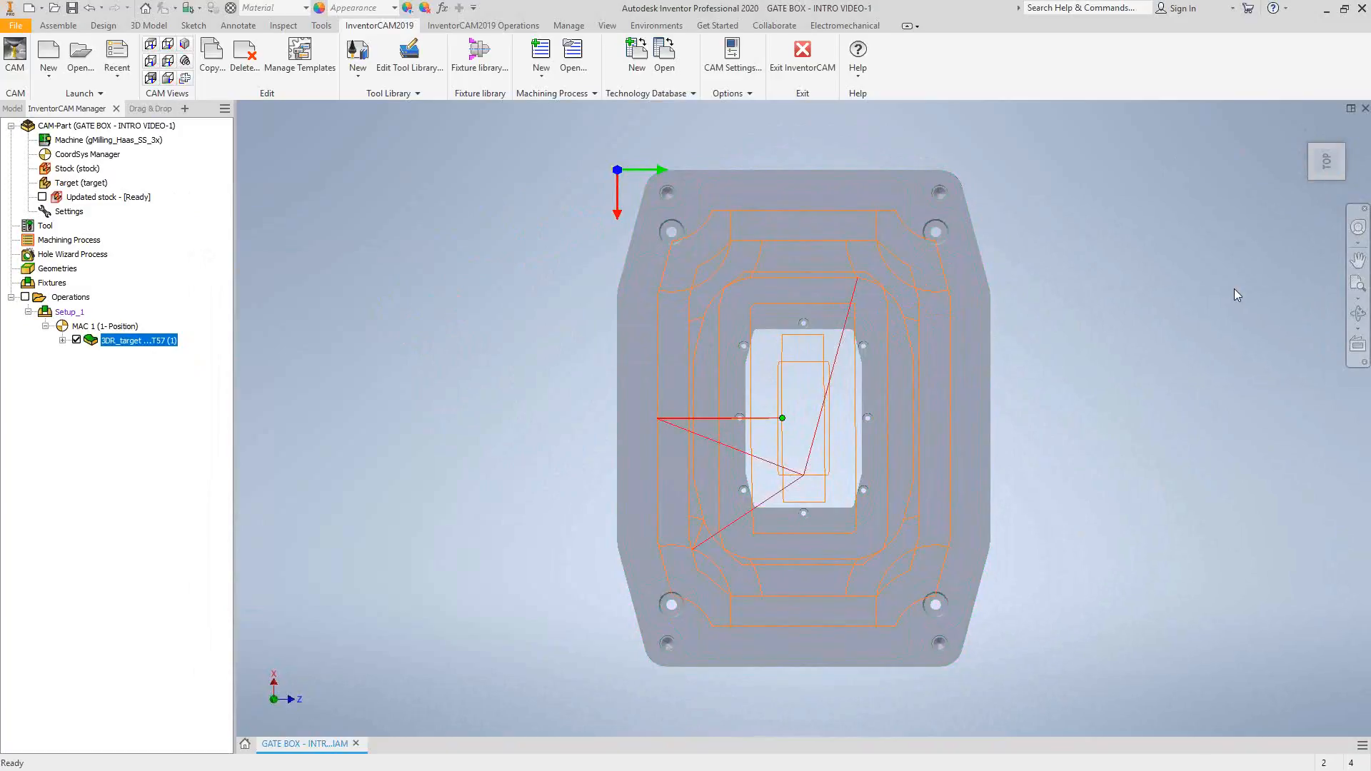
key(F4)
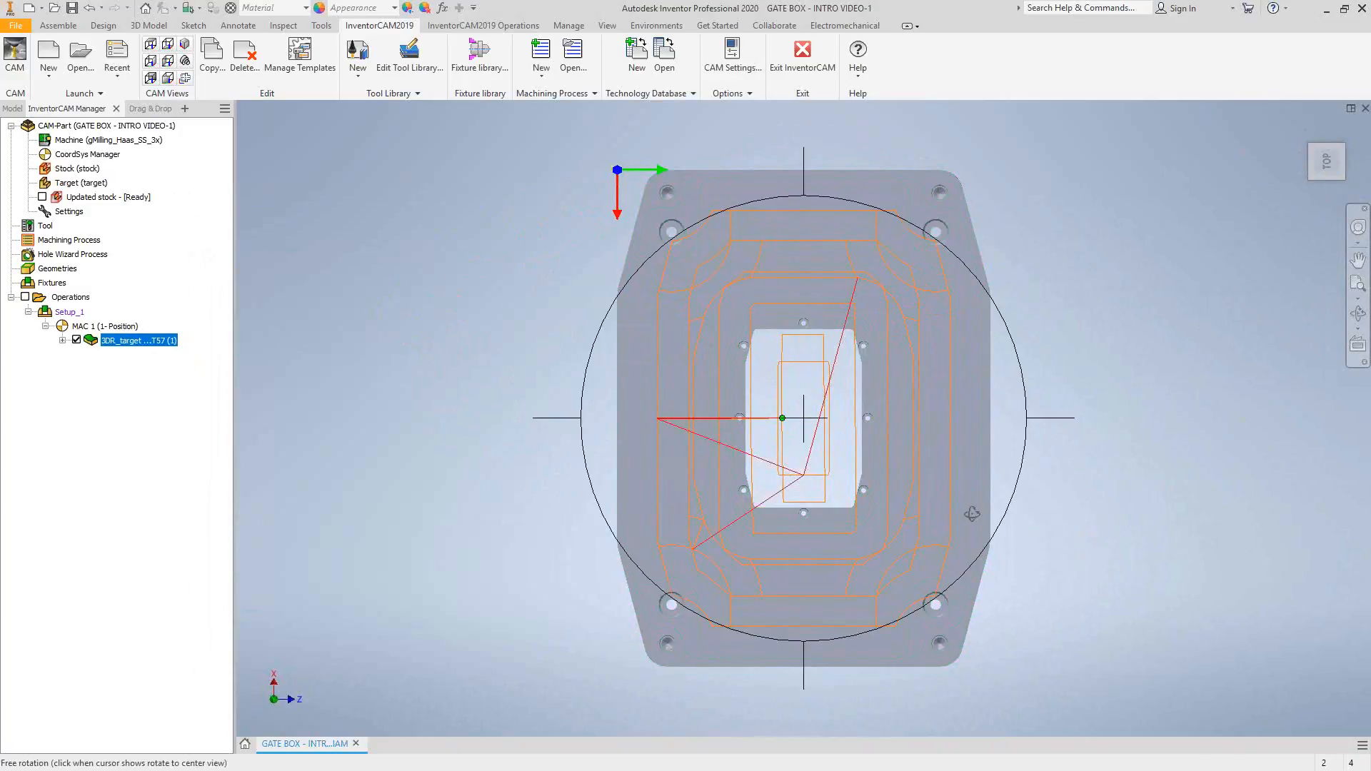
drag(972, 514, 893, 423)
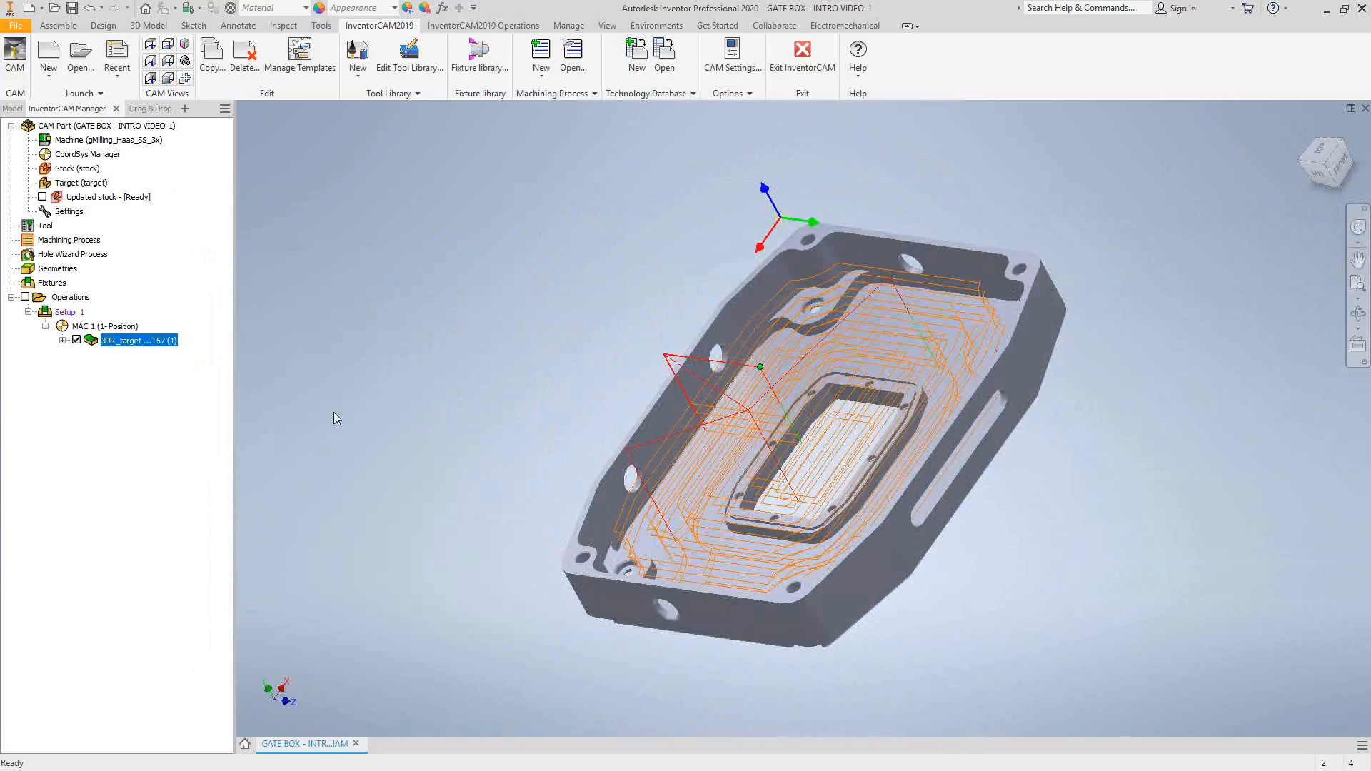
right_click(124, 343)
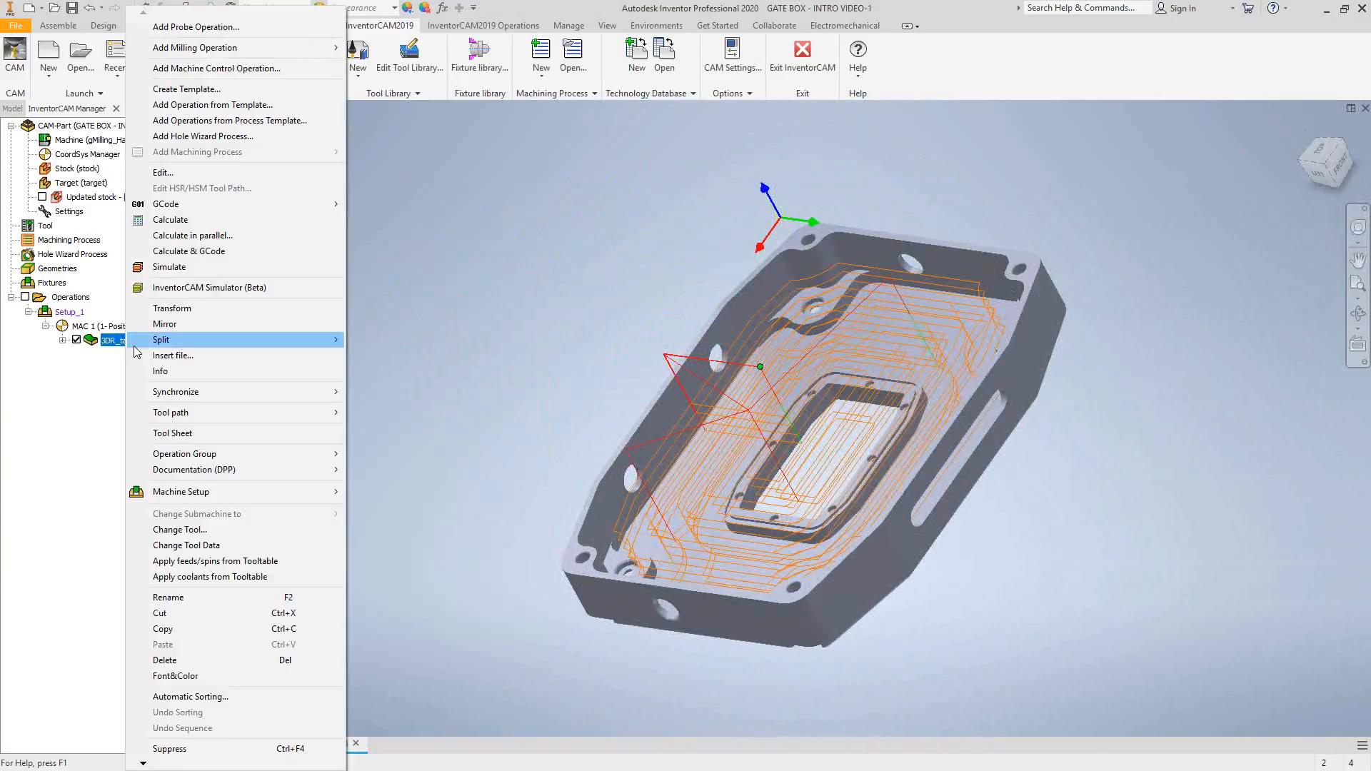
click(174, 268)
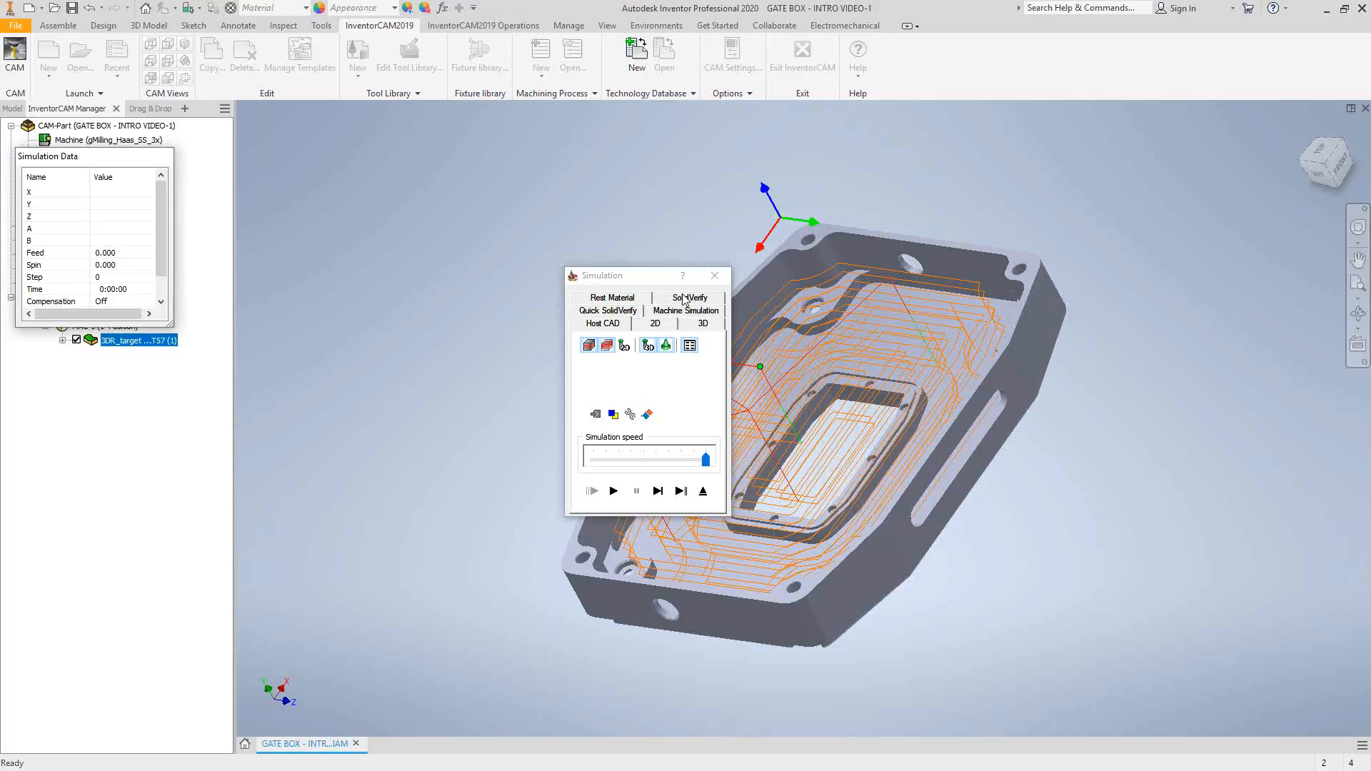
click(684, 298)
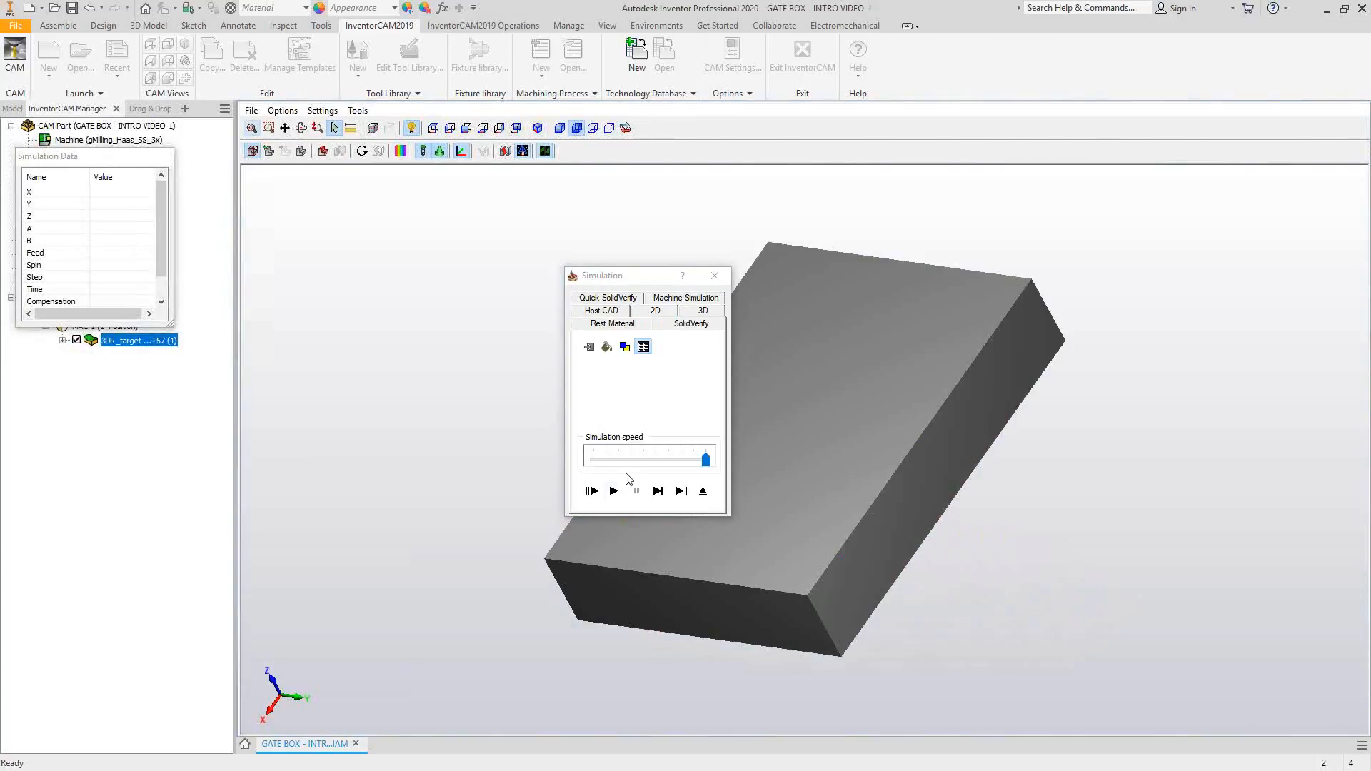
drag(629, 281, 407, 293)
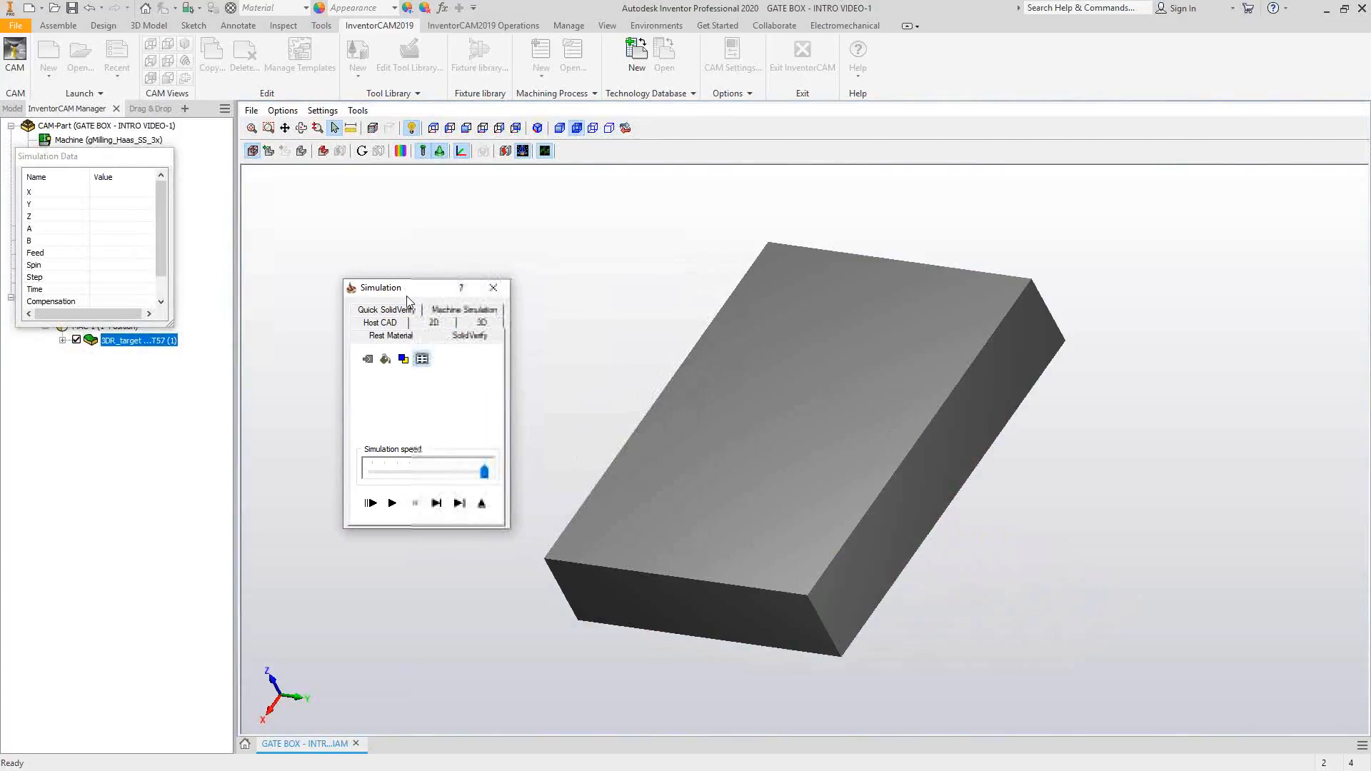
click(392, 503)
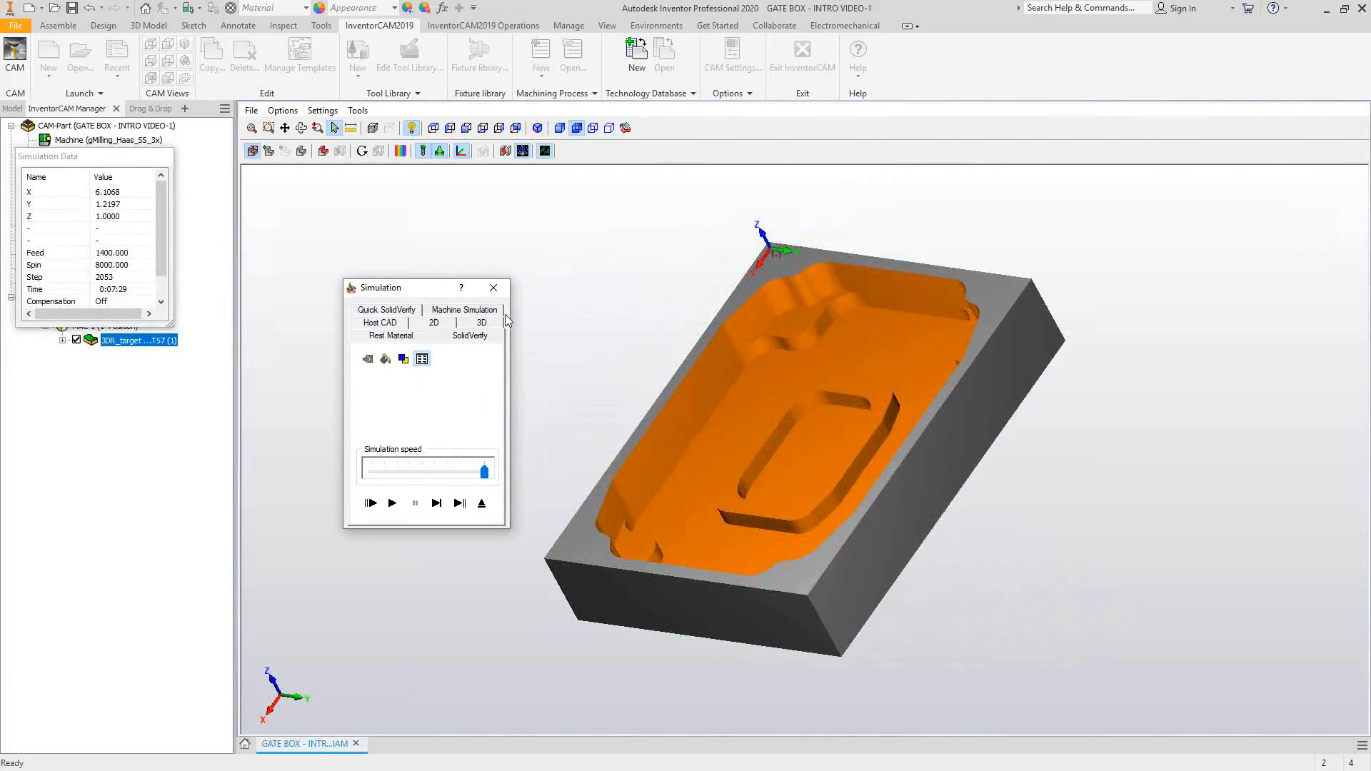
click(481, 503)
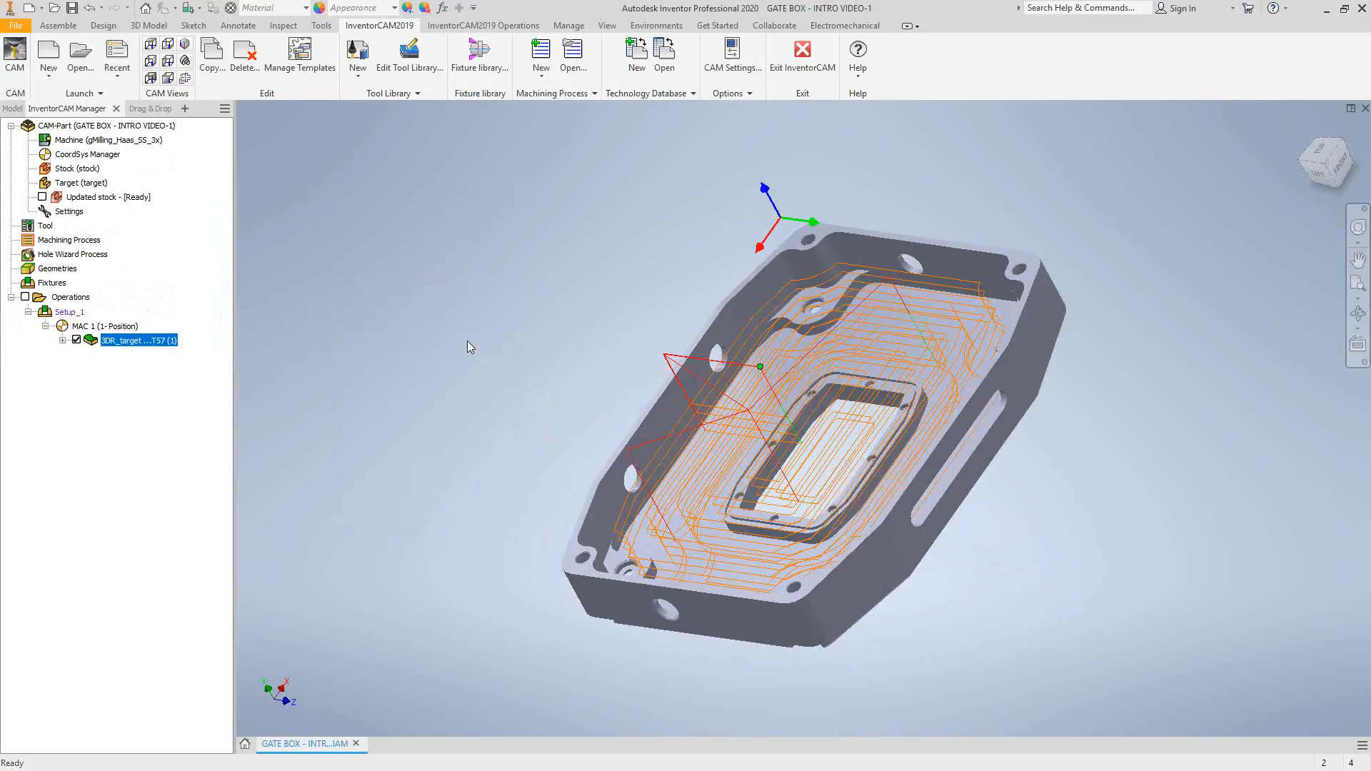
Hide the roughing operation's toolpath and save a copy of the operation, accepting the upper level above the CoordSys level.
click(76, 340)
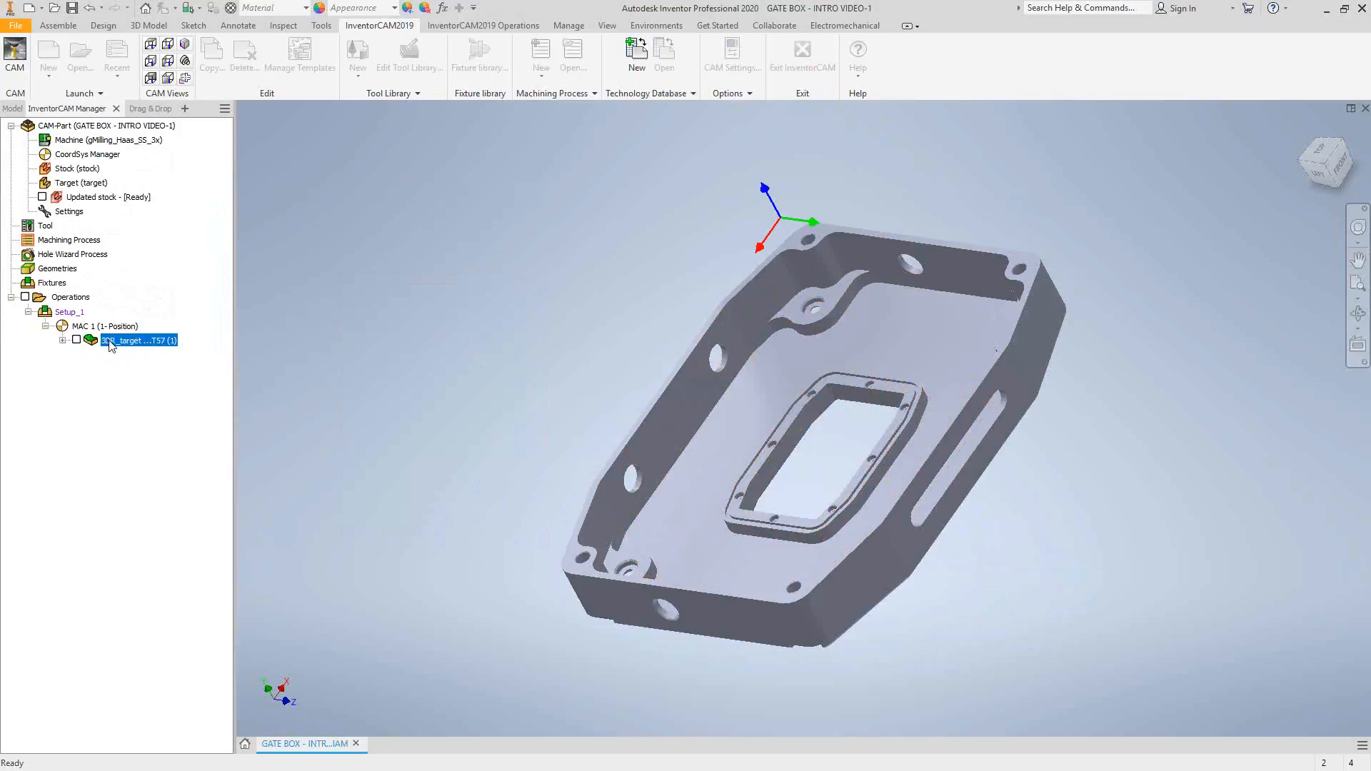
double_click(111, 341)
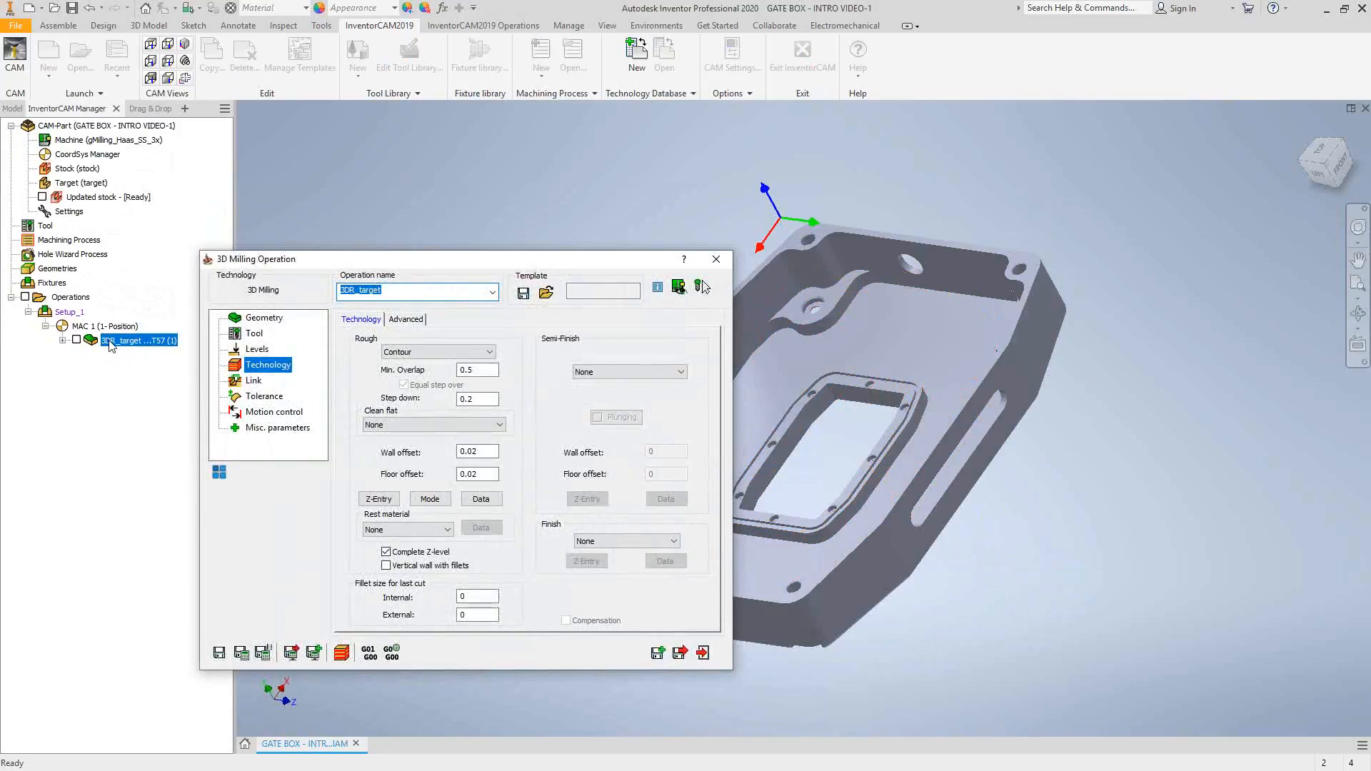
click(658, 653)
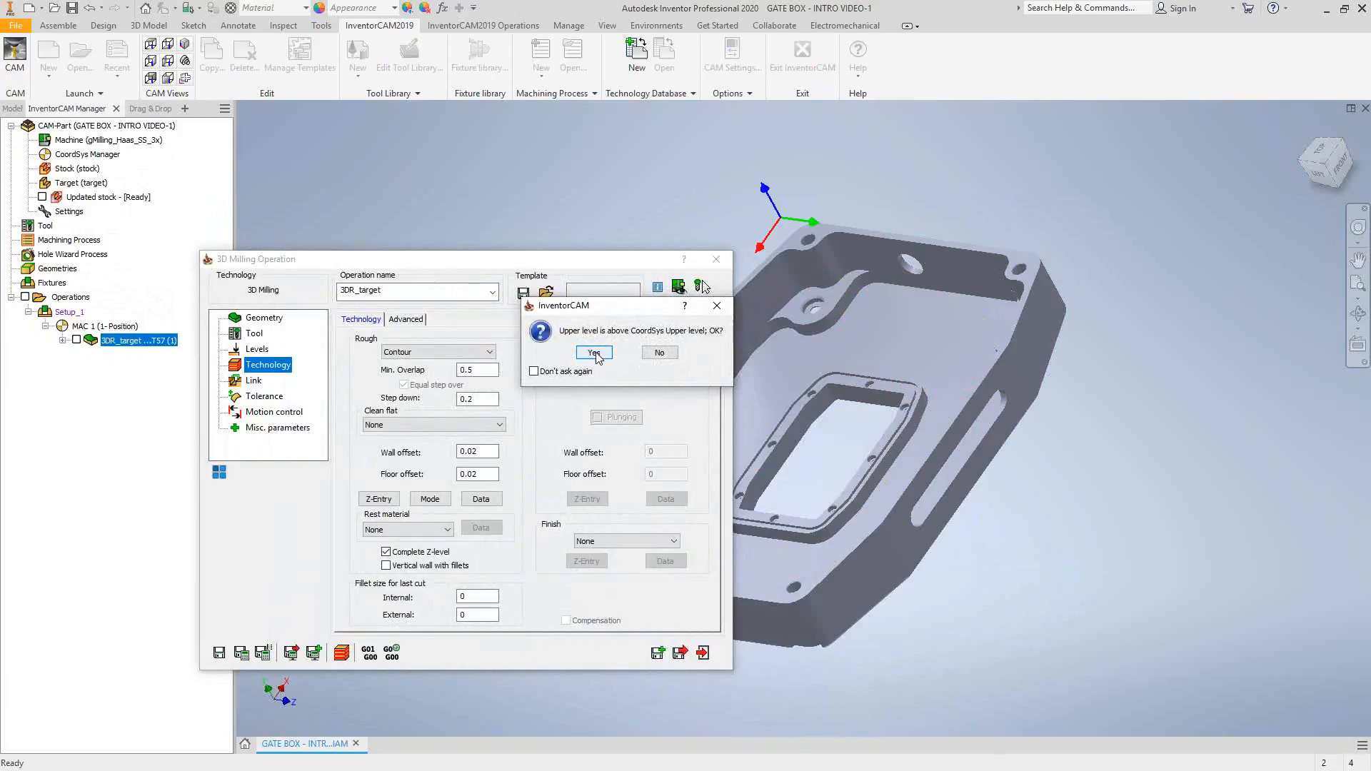
click(594, 351)
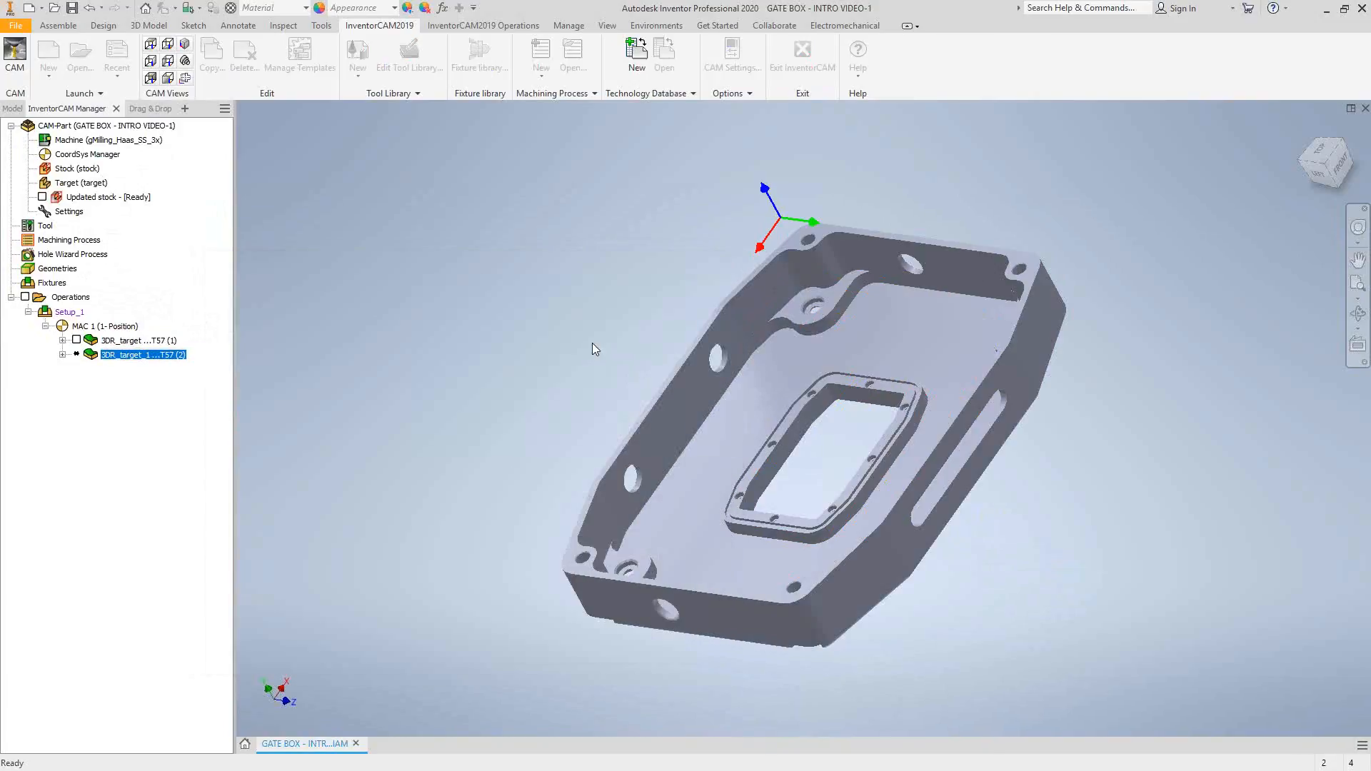
Assign tool 23, the 0.25 inch 1/4_CARB_EMILL_3FL end mill, to the copied 3D Milling operation 3DR_target_1.
click(258, 334)
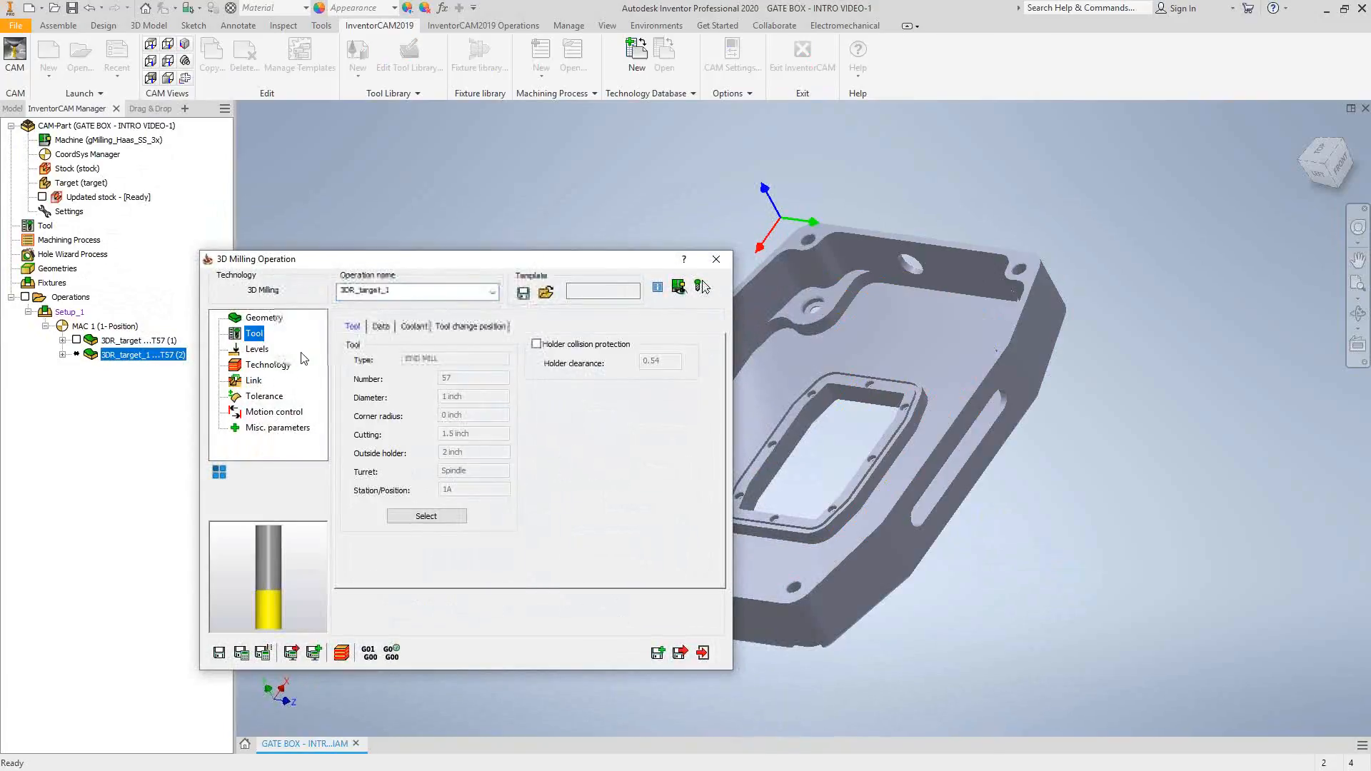
click(436, 514)
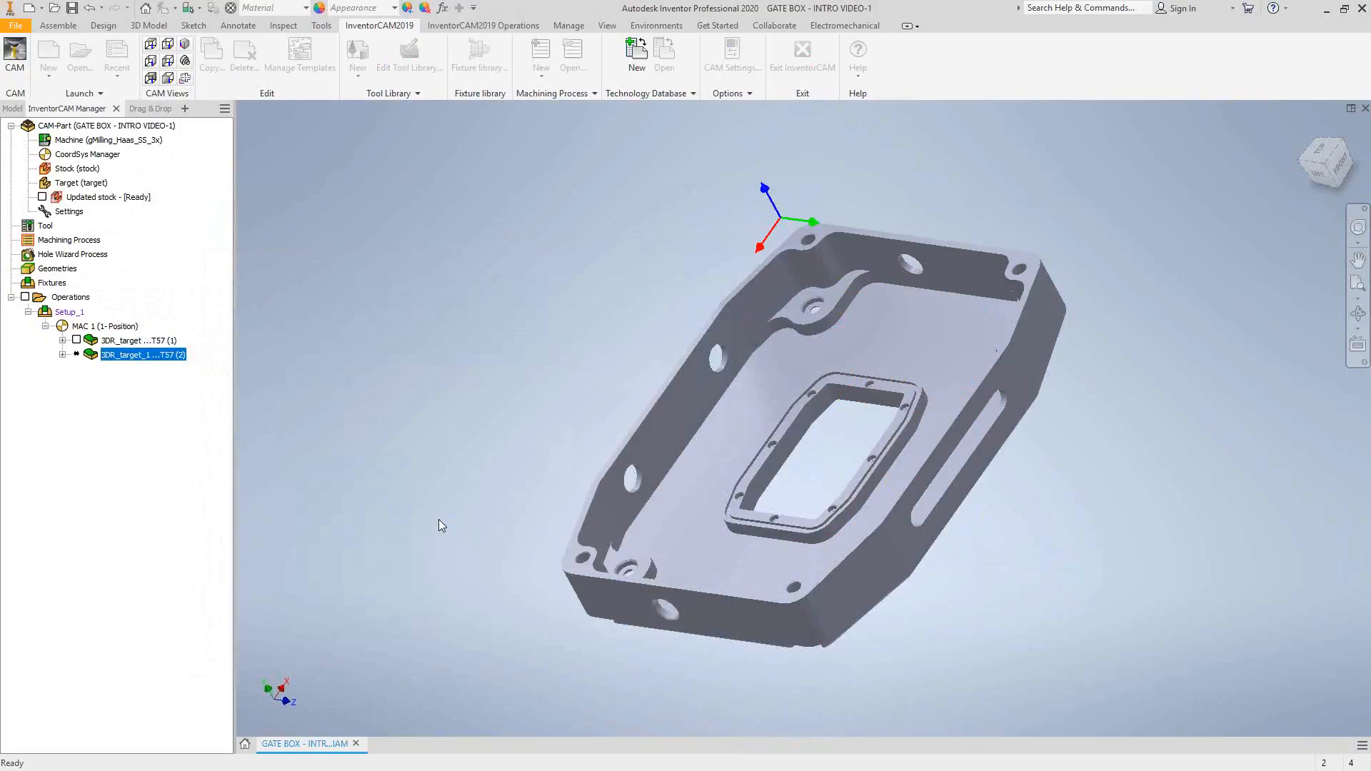
click(432, 277)
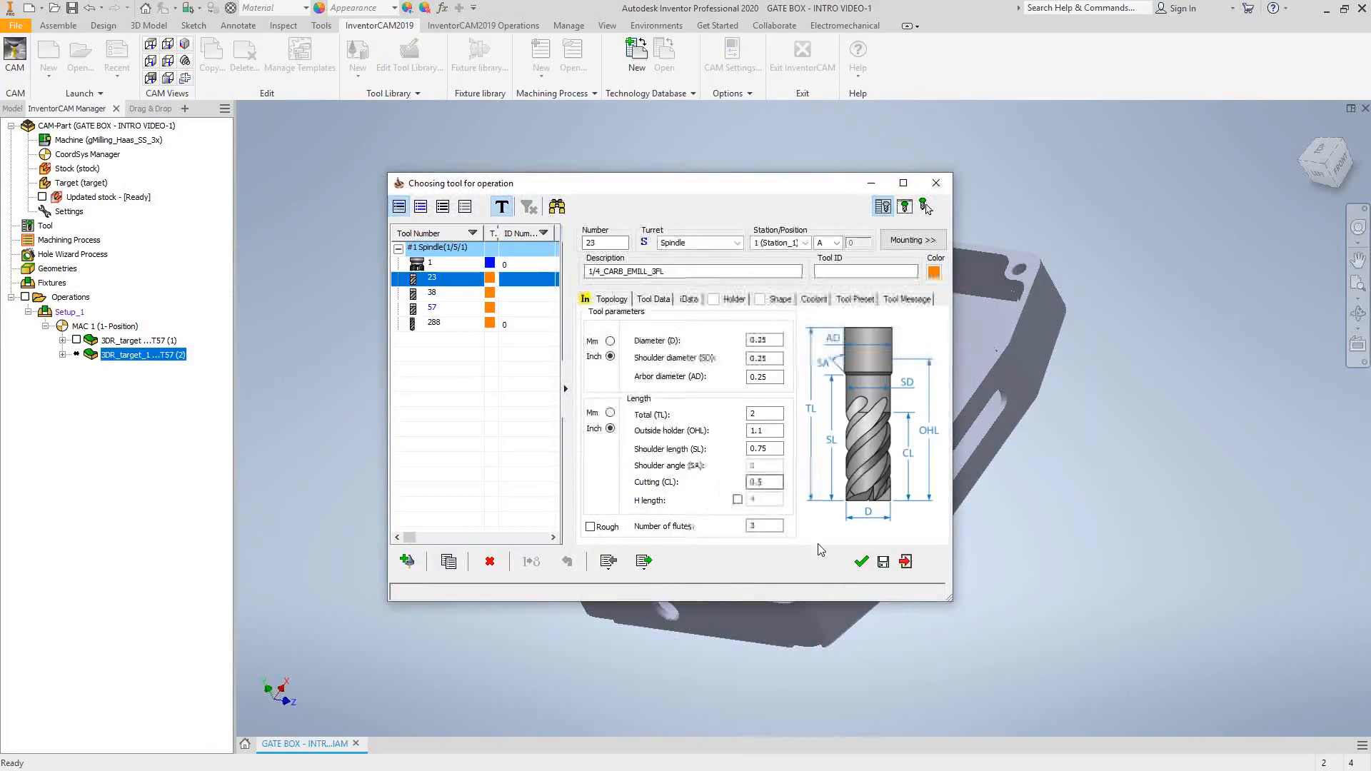
click(861, 561)
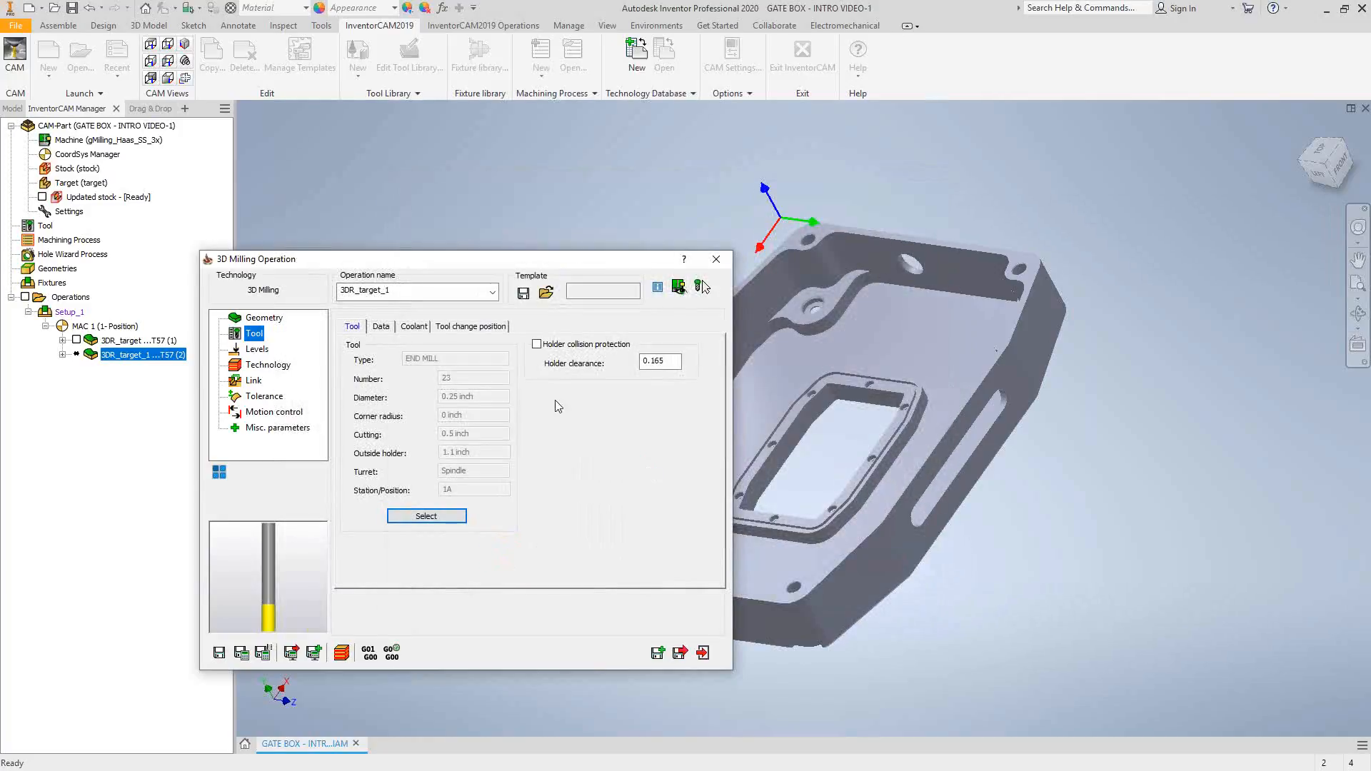
Set the rough contour's rest material to Rest, with a previous tool diameter of 1 and the previous tool's wall offset.
click(260, 365)
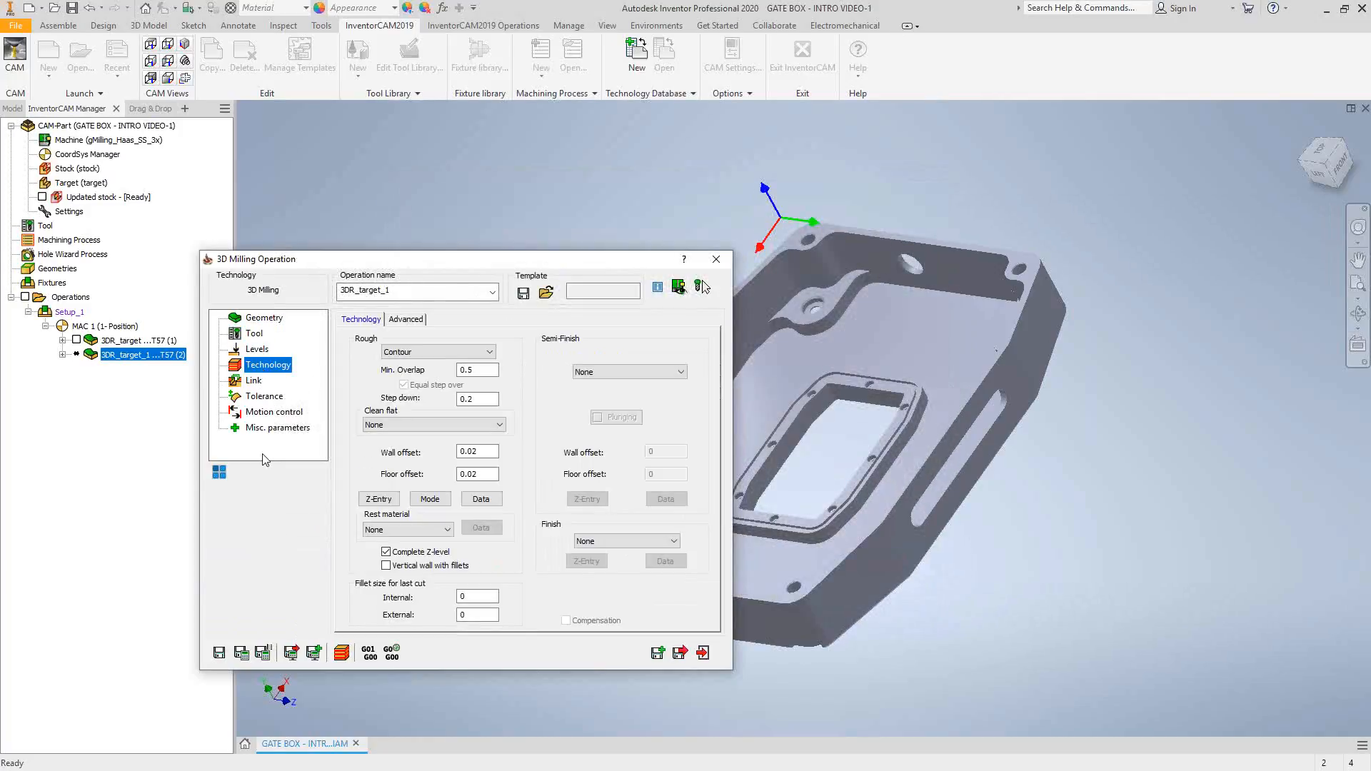
click(404, 529)
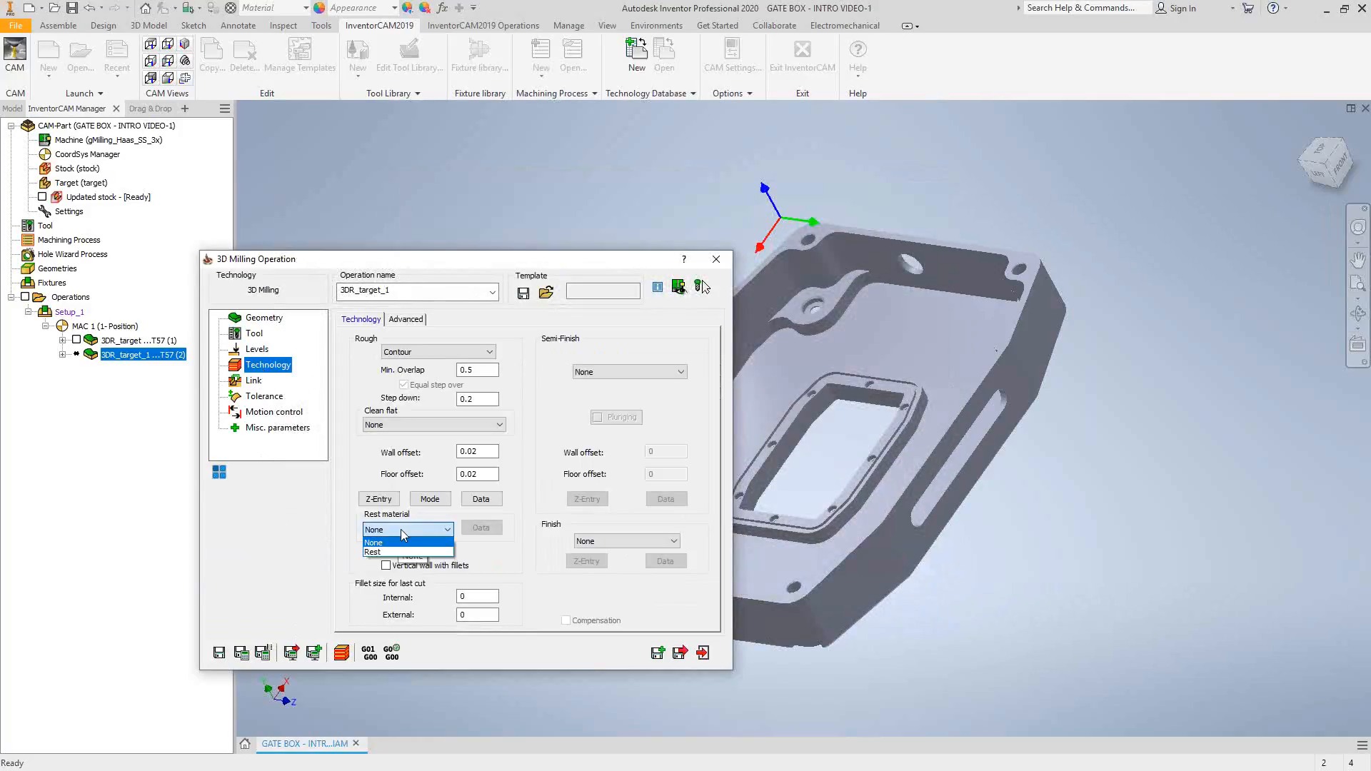
click(373, 552)
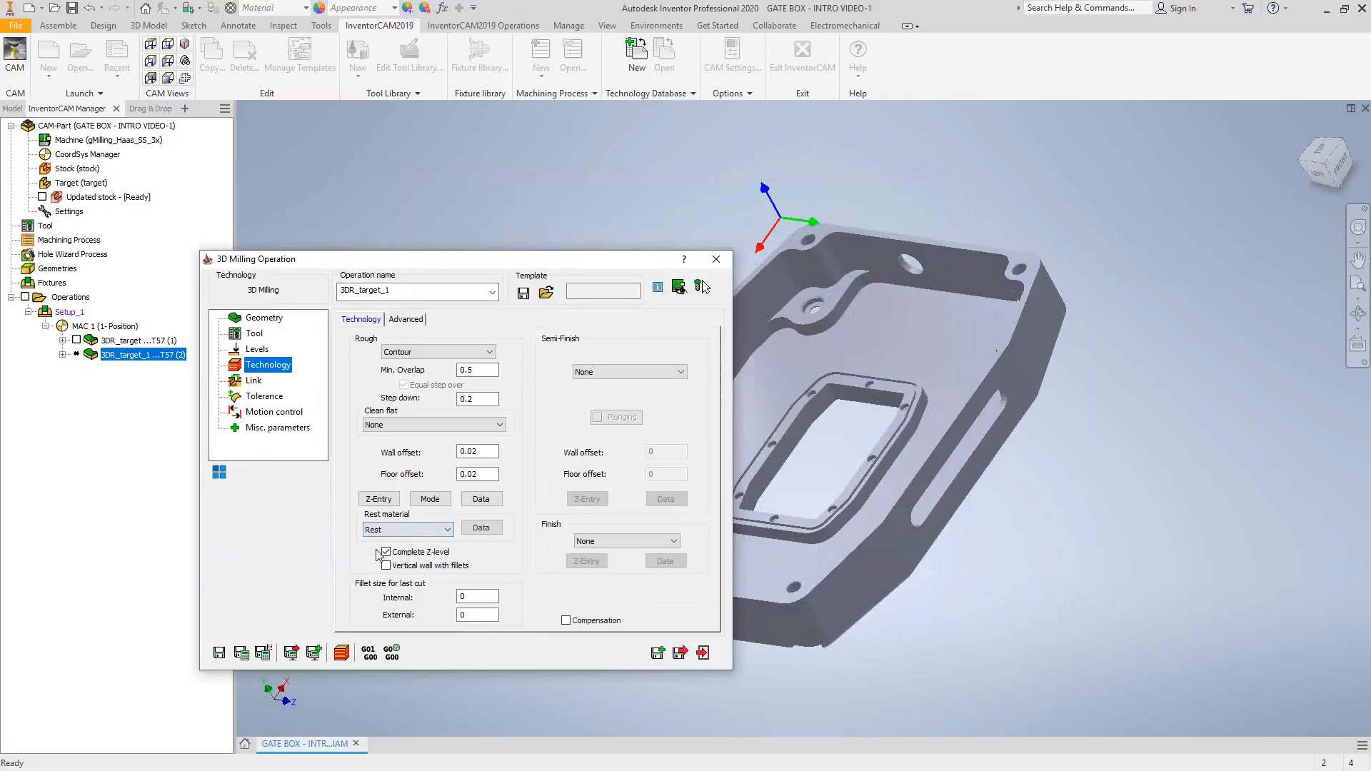
click(480, 528)
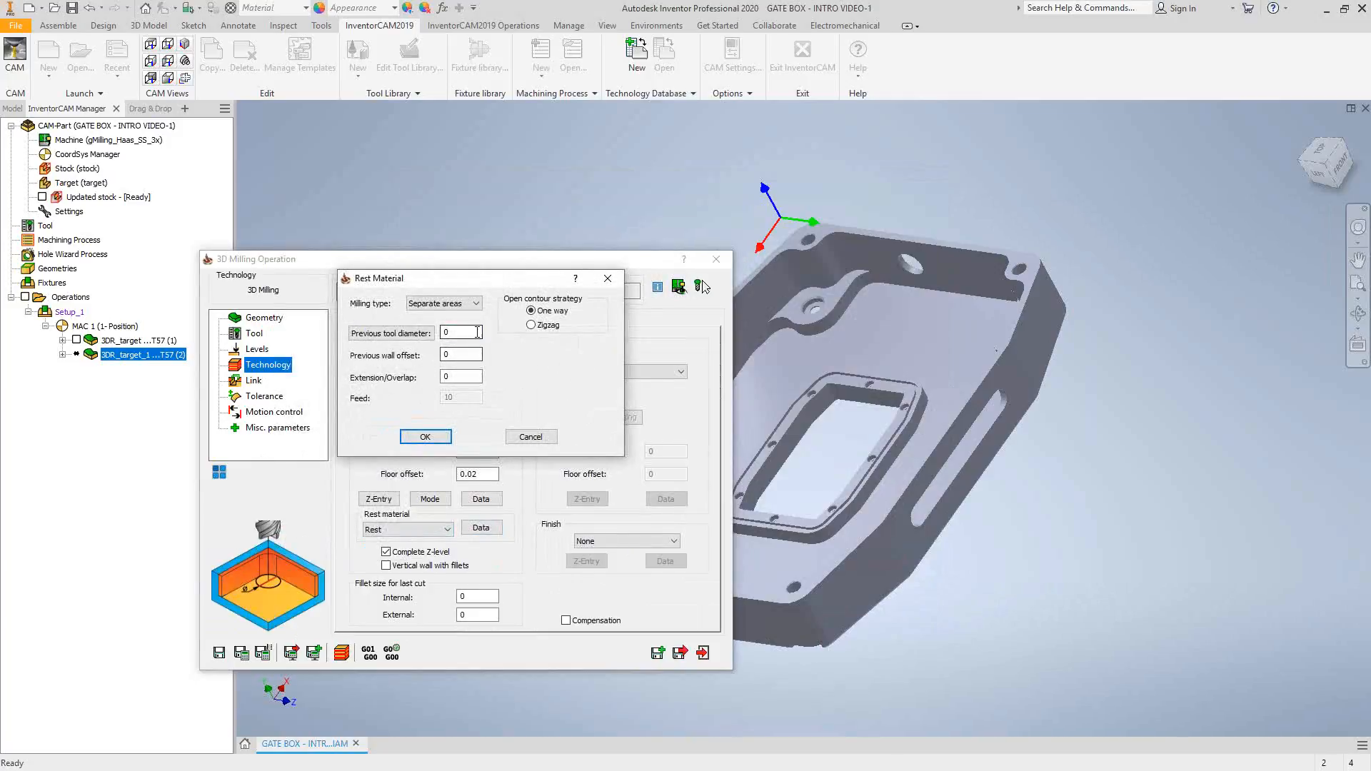
double_click(477, 332)
text(1)
drag(457, 355, 412, 355)
text(.0)
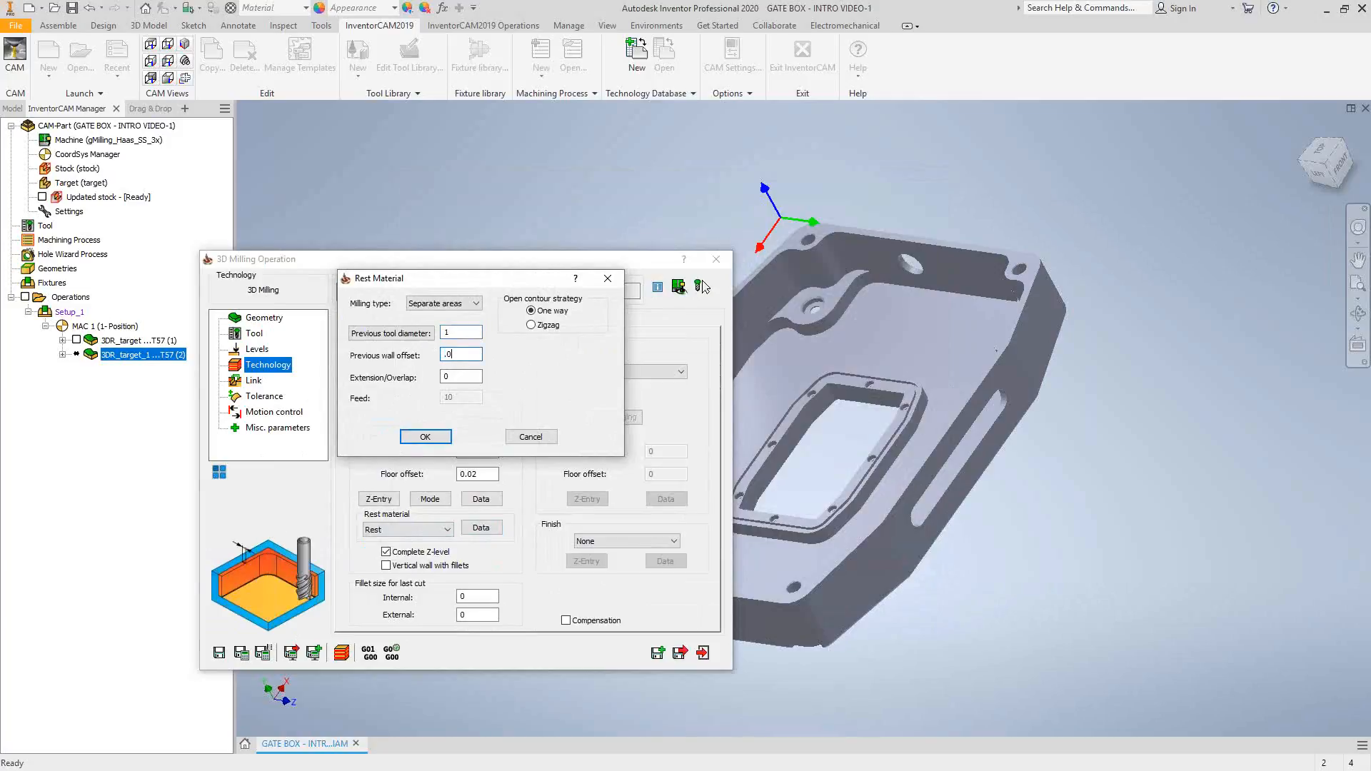
click(425, 437)
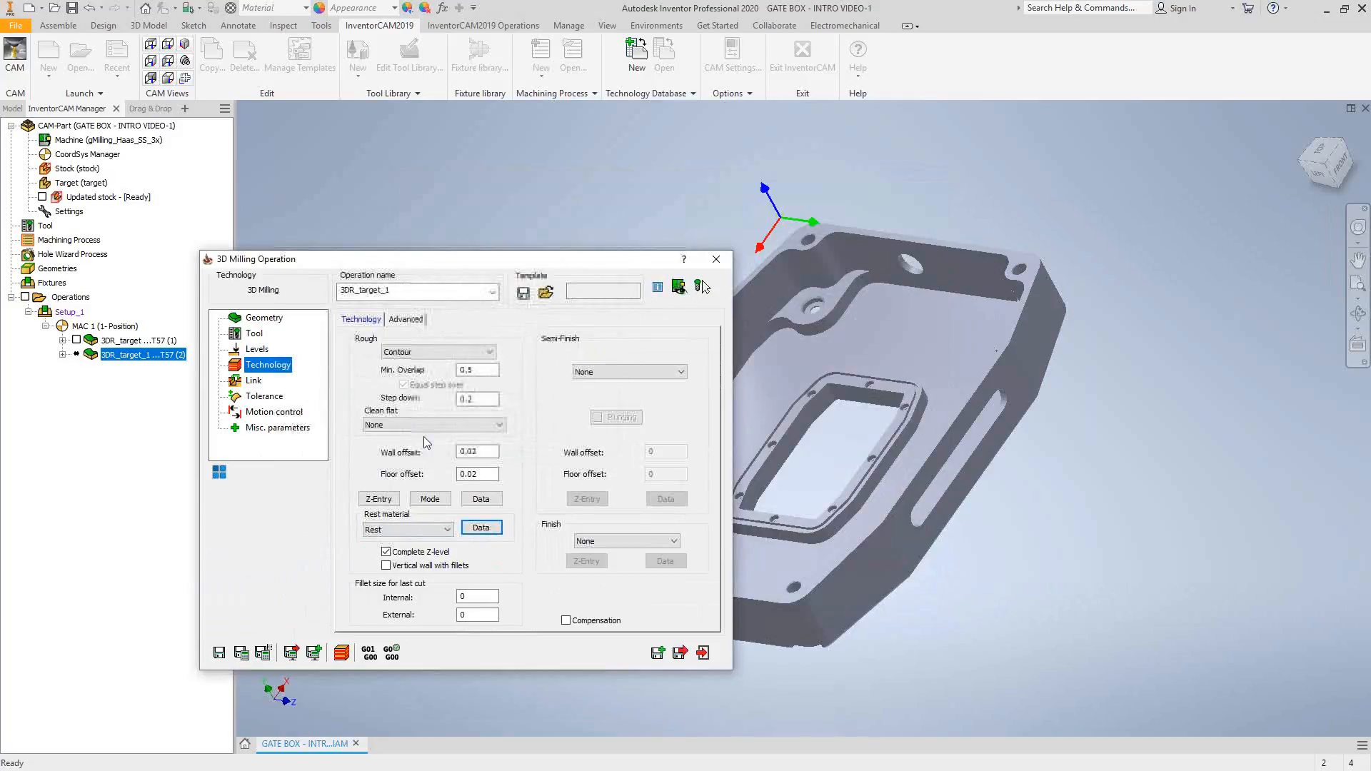
Save and calculate the rest roughing operation, accepting the upper level above the CoordSys level, then close it and hide its toolpath.
click(242, 656)
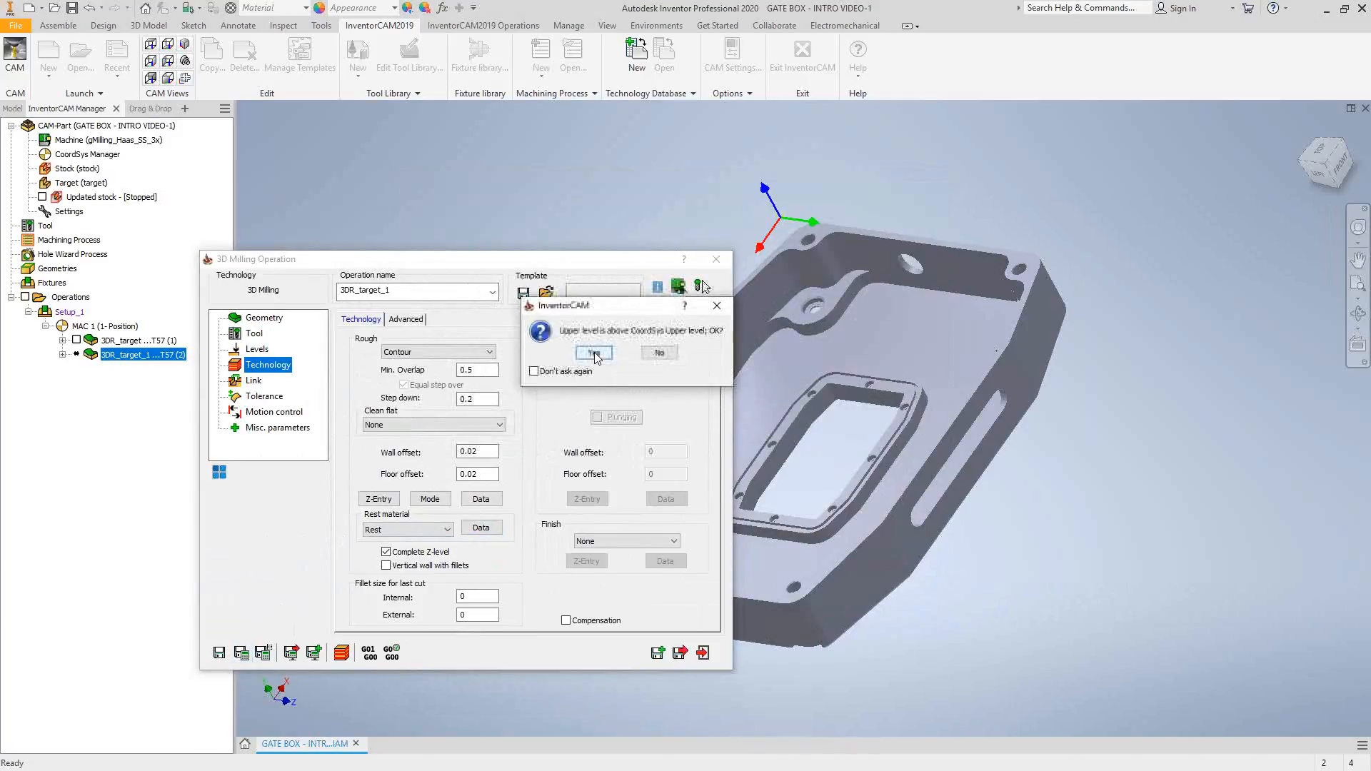
click(594, 353)
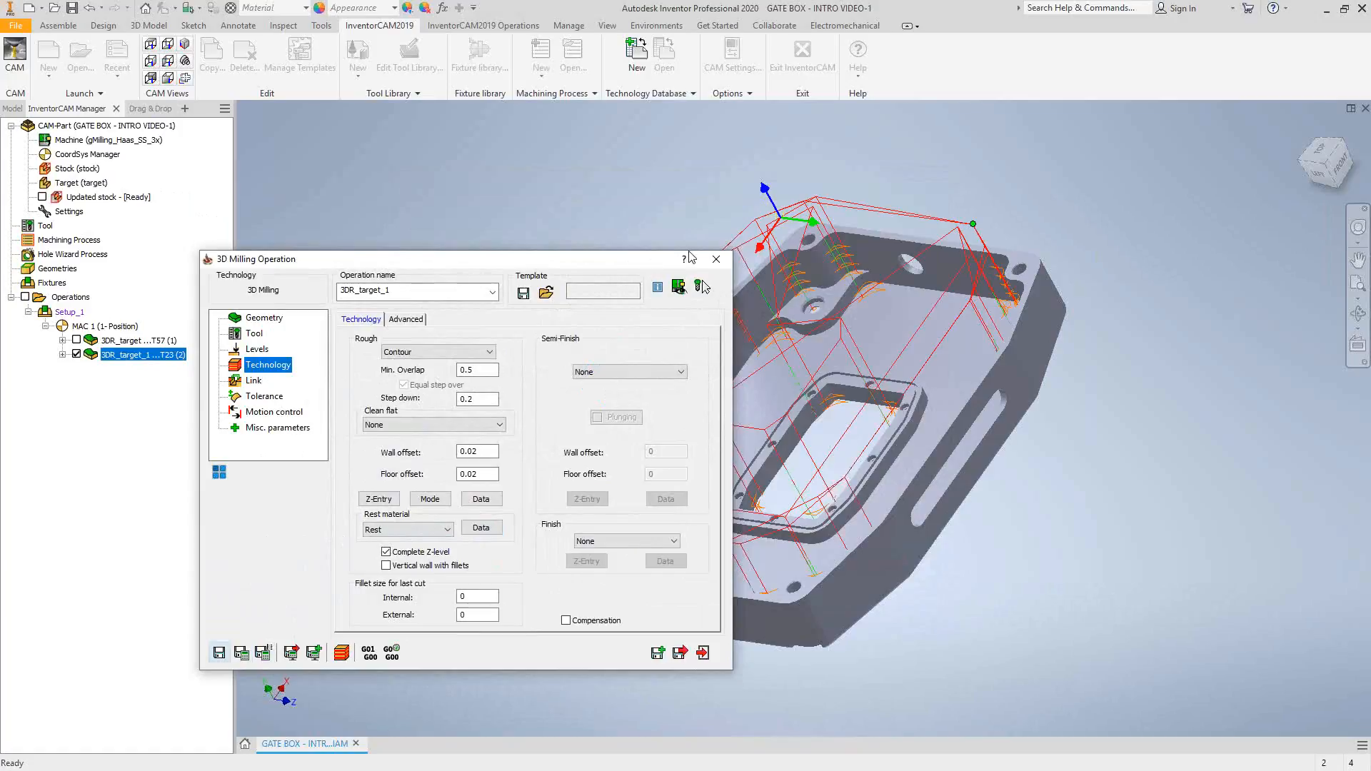
click(716, 259)
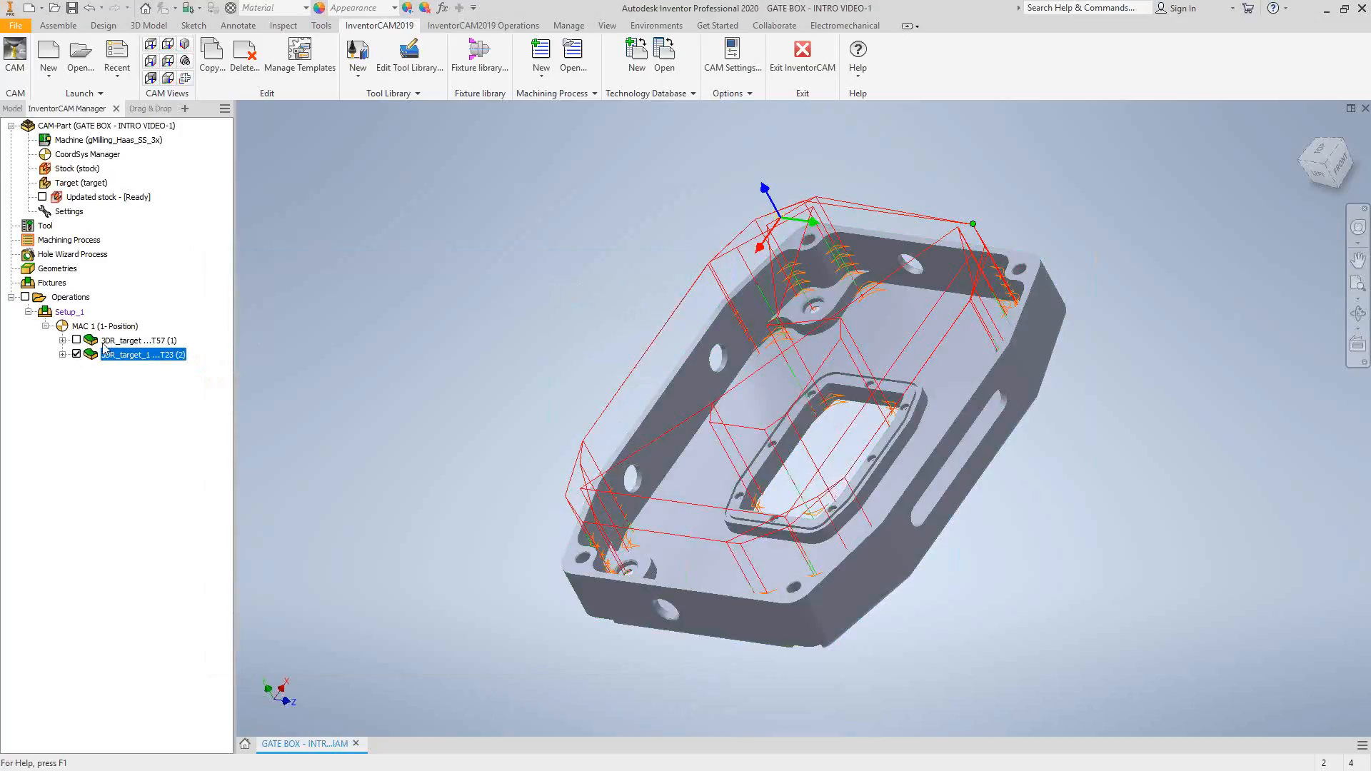
click(76, 355)
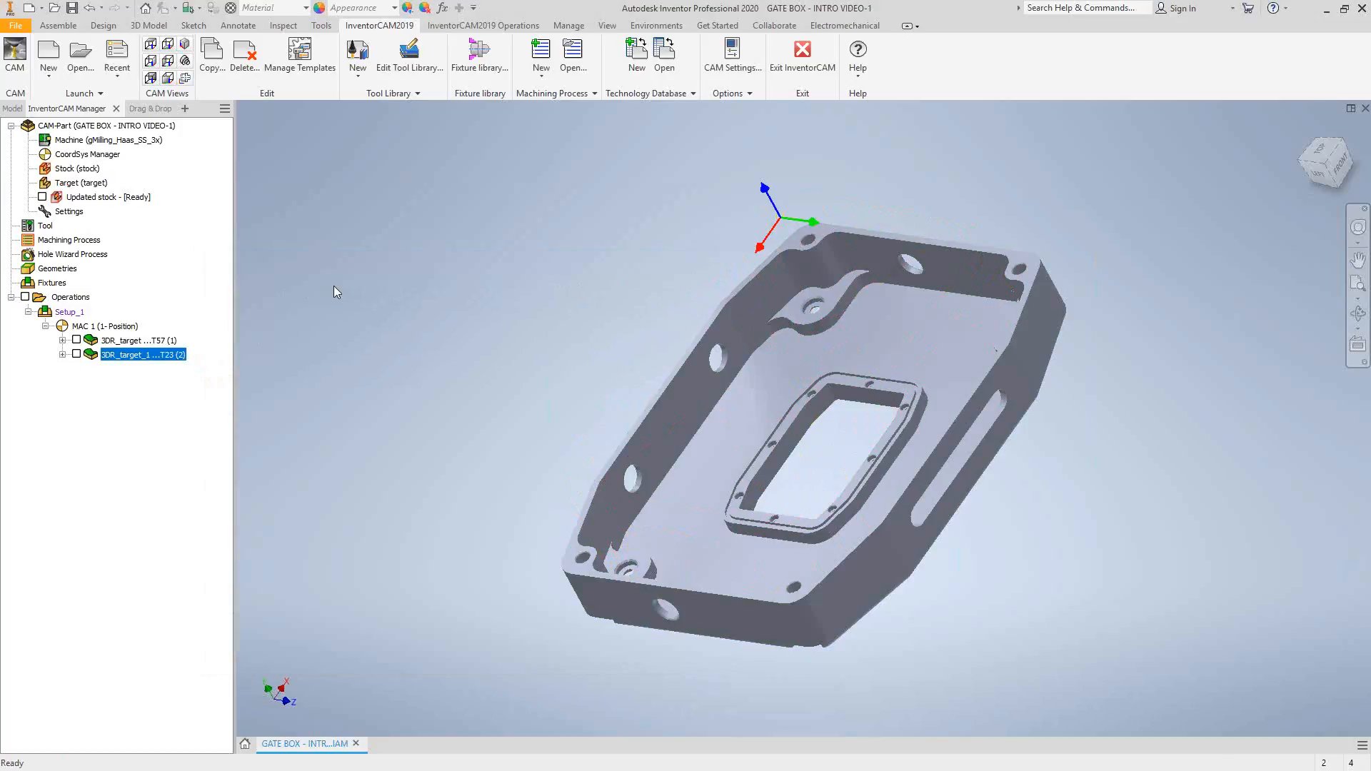